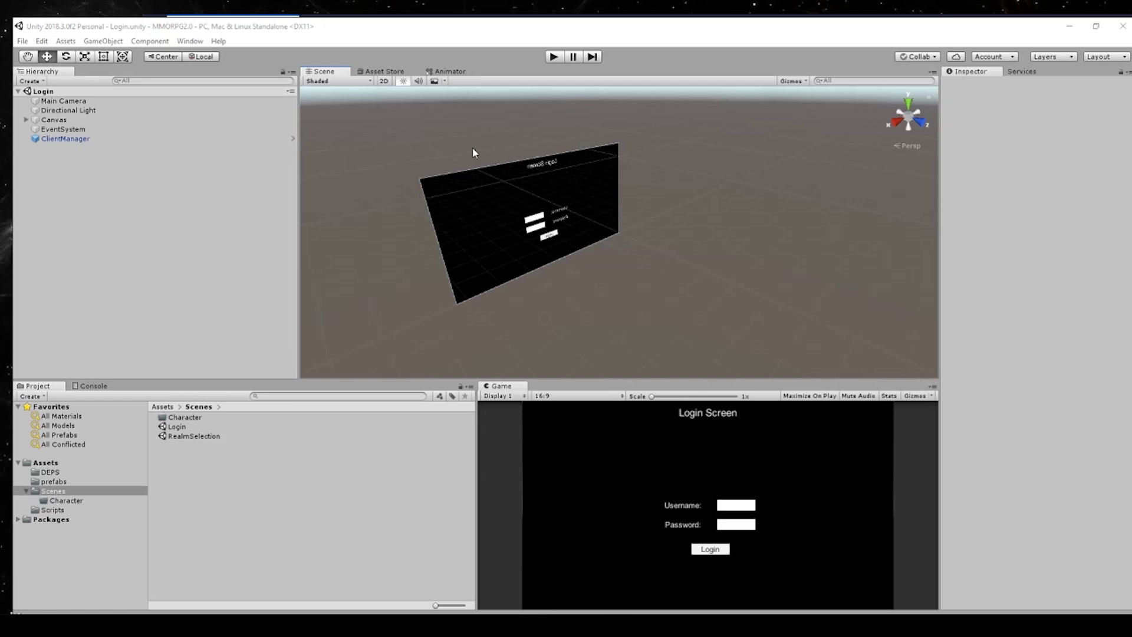
Search the Asset Store for 'uma' and open the UMA 2 - Unity Multipurpose Avatar page
{"action": "left_click", "coordinate": [386, 71]}
{"action": "left_click", "coordinate": [483, 114]}
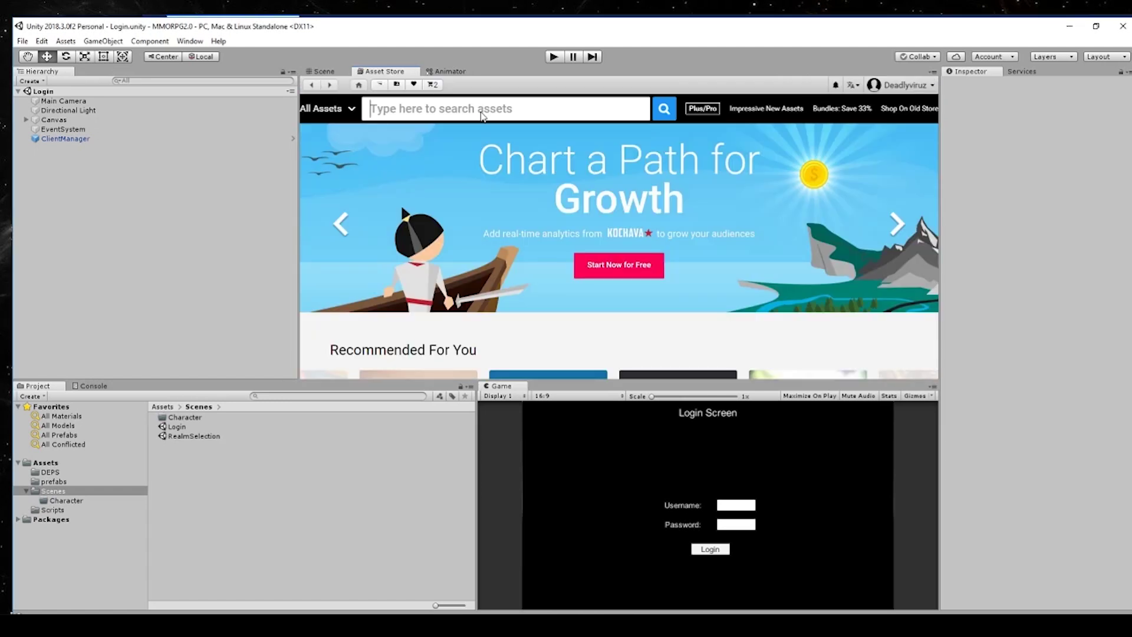
{"action": "type", "text": "uma"}
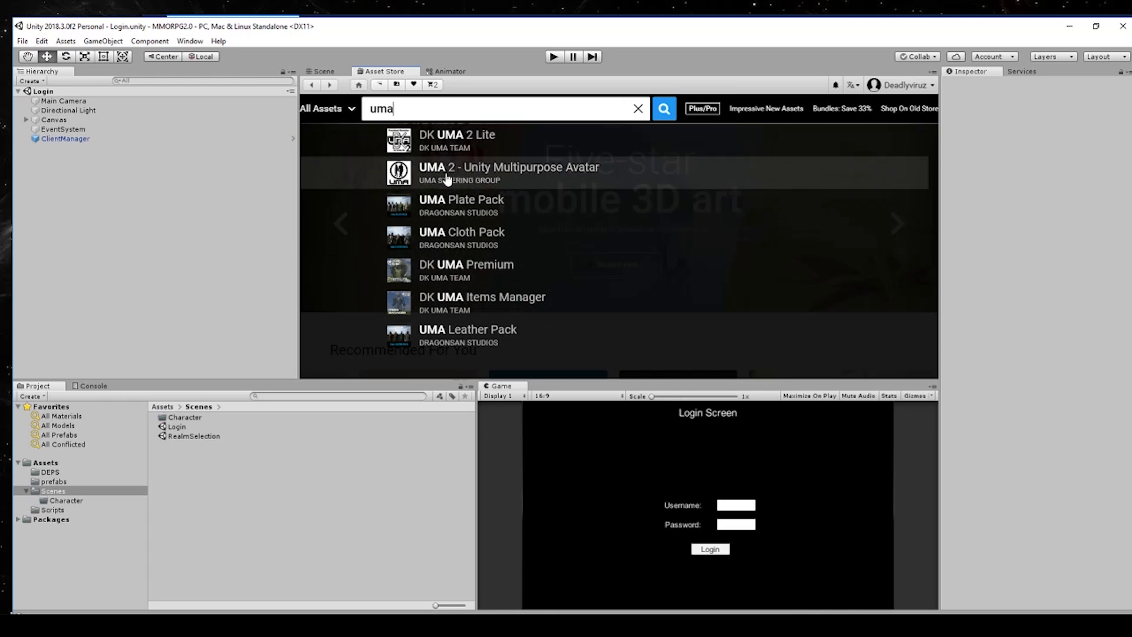
{"action": "left_click", "coordinate": [543, 175]}
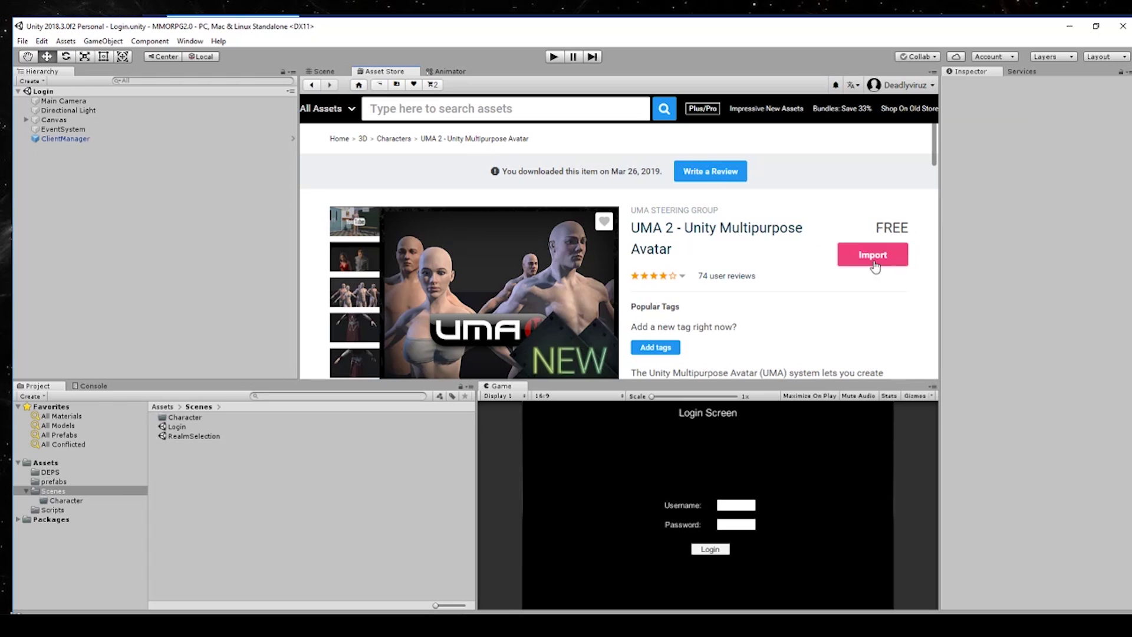
Start importing the UMA 2 package from its product page
{"action": "left_click_drag", "start_coordinate": [921, 226], "coordinate": [632, 248]}
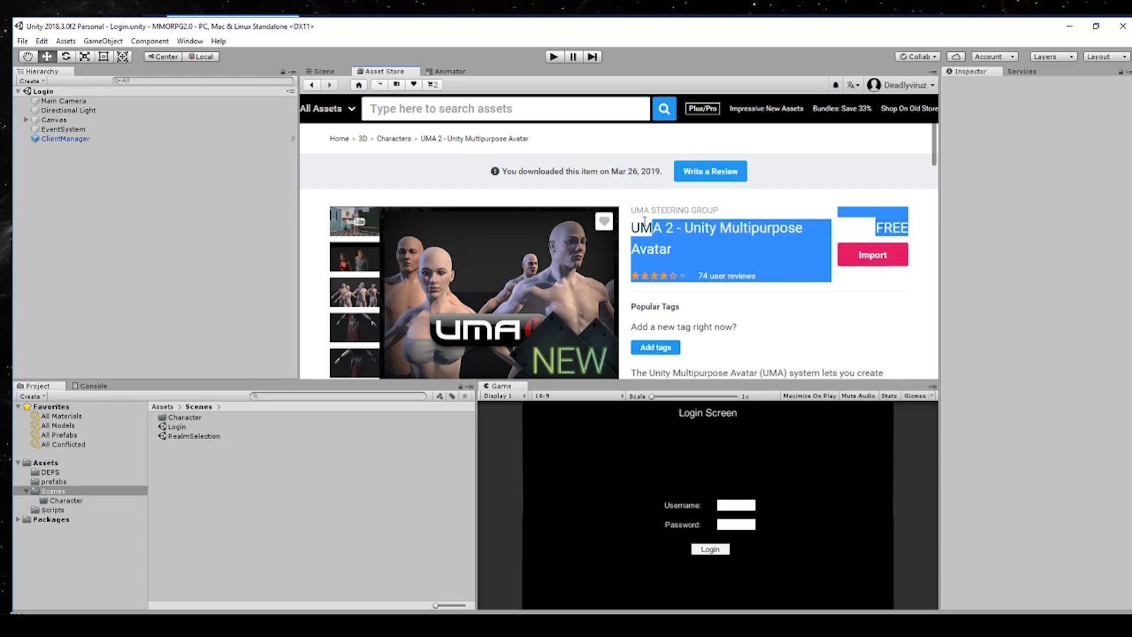
{"action": "left_click", "coordinate": [619, 254]}
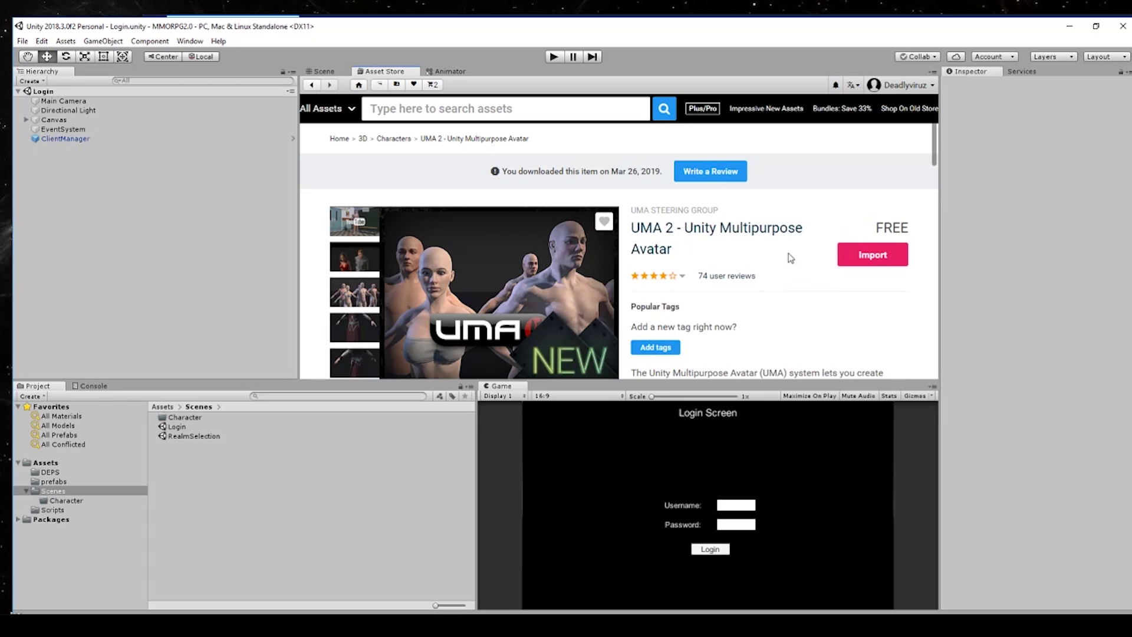
{"action": "scroll", "coordinate": [790, 255], "scroll_direction": "down", "scroll_amount": 1}
{"action": "scroll", "coordinate": [793, 254], "scroll_direction": "up", "scroll_amount": 1}
{"action": "left_click", "coordinate": [875, 258]}
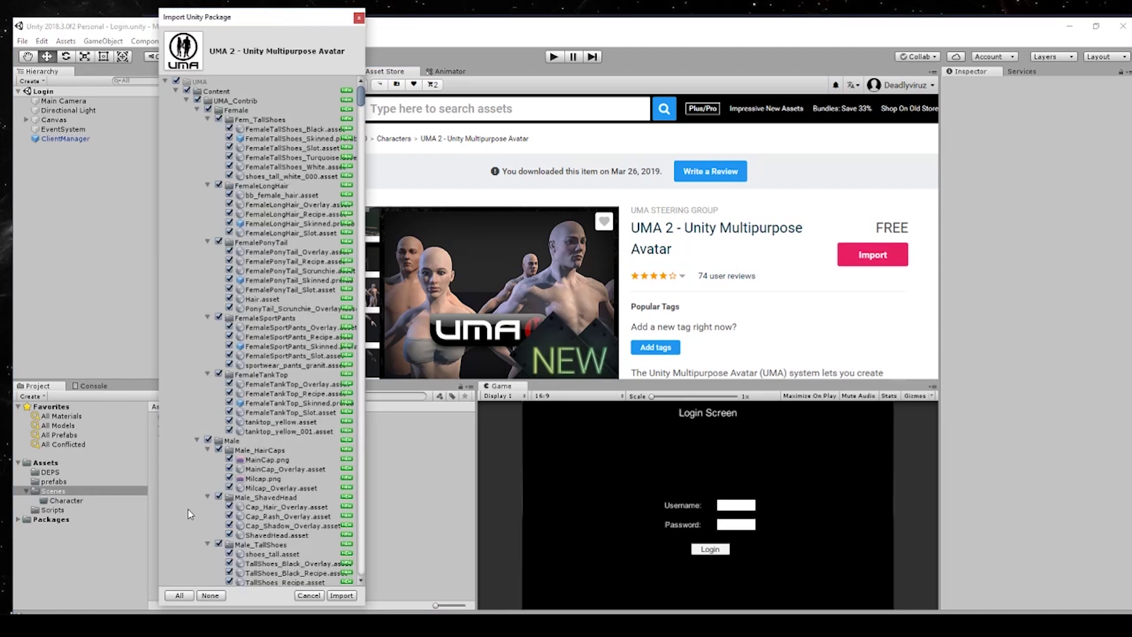
Collapse the Female, Male, Materials, Textures, DefaultMissingOverlays and HumanFemale folders in the package list
{"action": "scroll", "coordinate": [232, 121], "scroll_direction": "down", "scroll_amount": 1}
{"action": "scroll", "coordinate": [230, 123], "scroll_direction": "up", "scroll_amount": 1}
{"action": "left_click", "coordinate": [197, 110]}
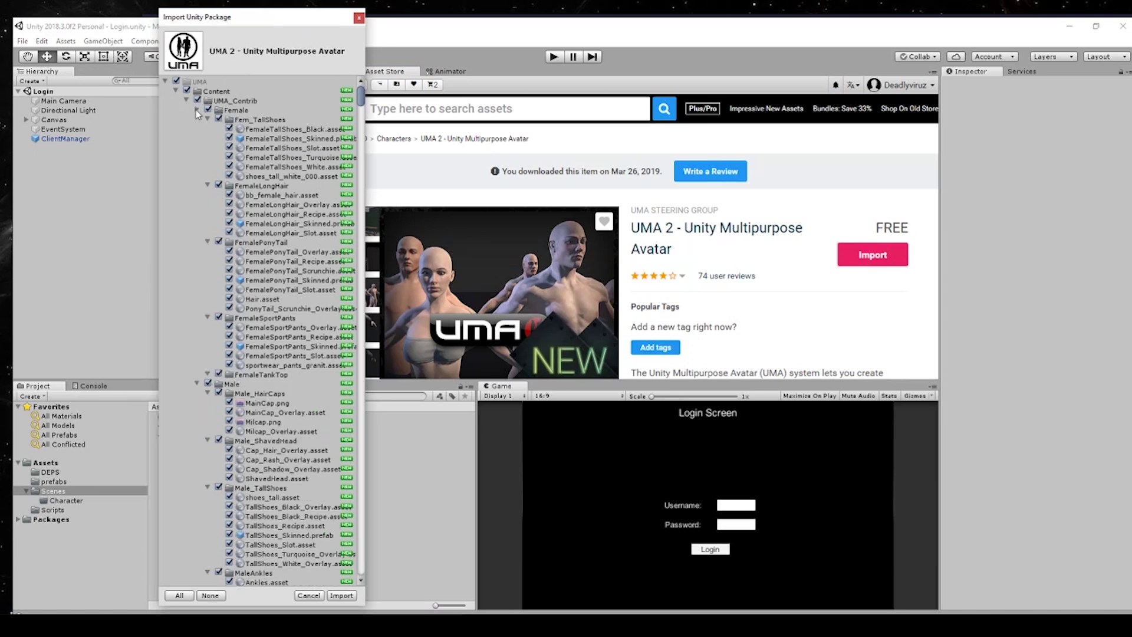
{"action": "left_click", "coordinate": [202, 121]}
{"action": "left_click", "coordinate": [196, 120]}
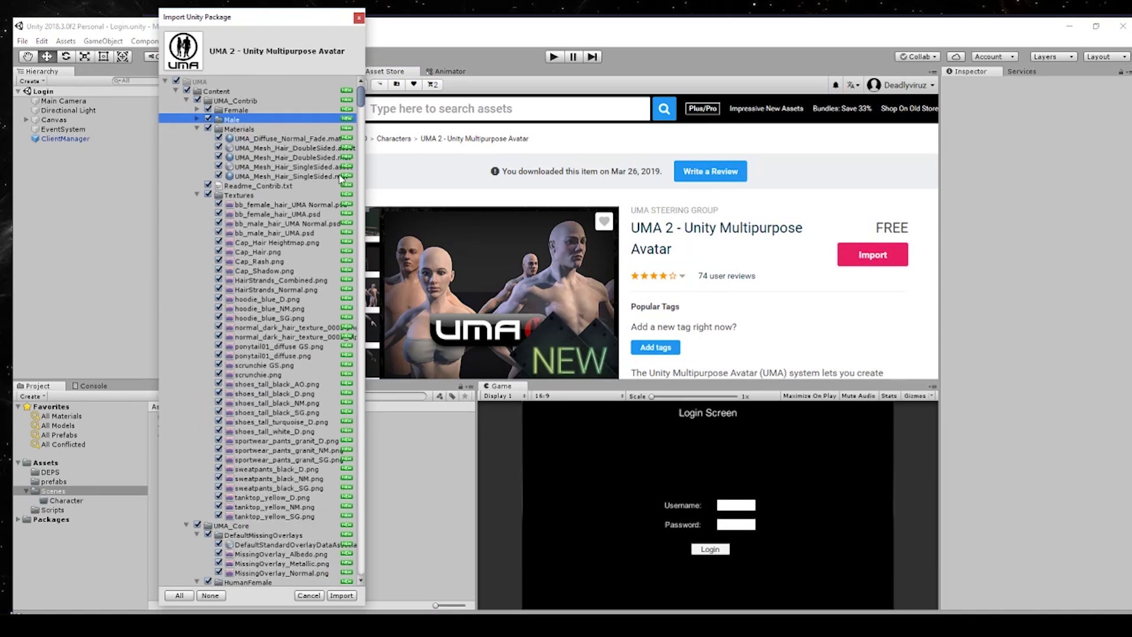
{"action": "left_click", "coordinate": [197, 129]}
{"action": "left_click", "coordinate": [197, 148]}
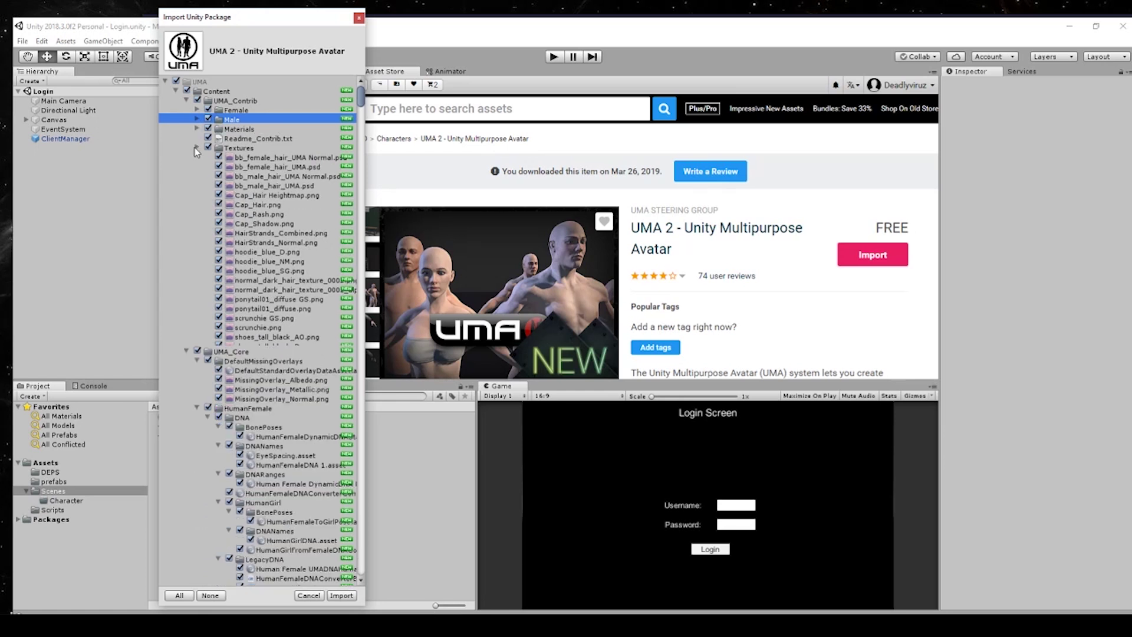
{"action": "left_click", "coordinate": [197, 167]}
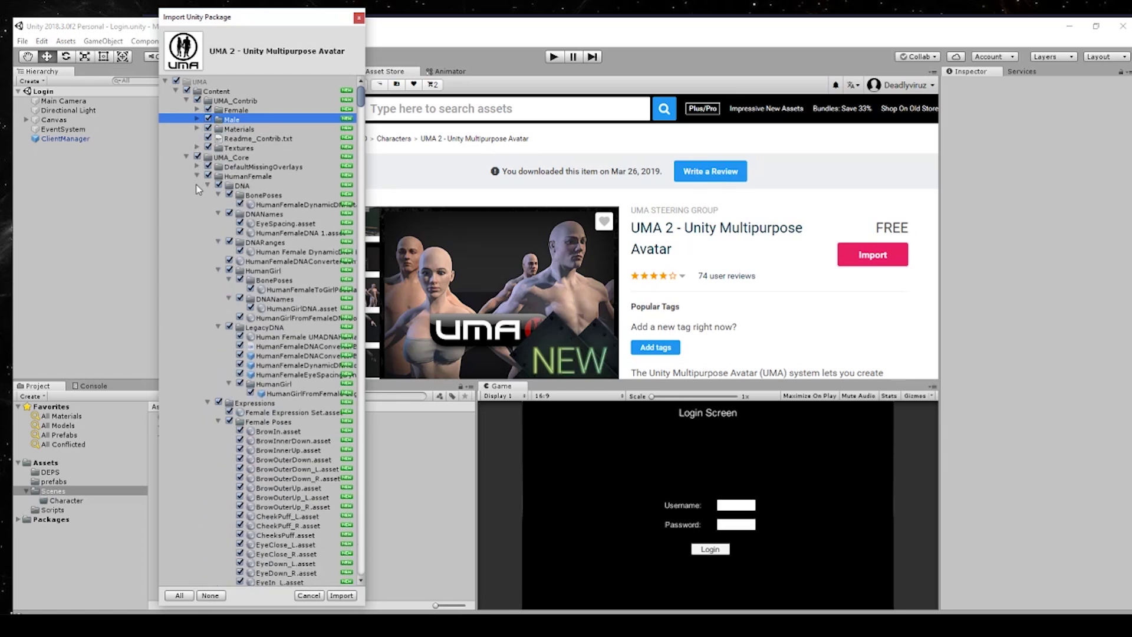
{"action": "left_click", "coordinate": [197, 176]}
{"action": "left_click", "coordinate": [198, 187]}
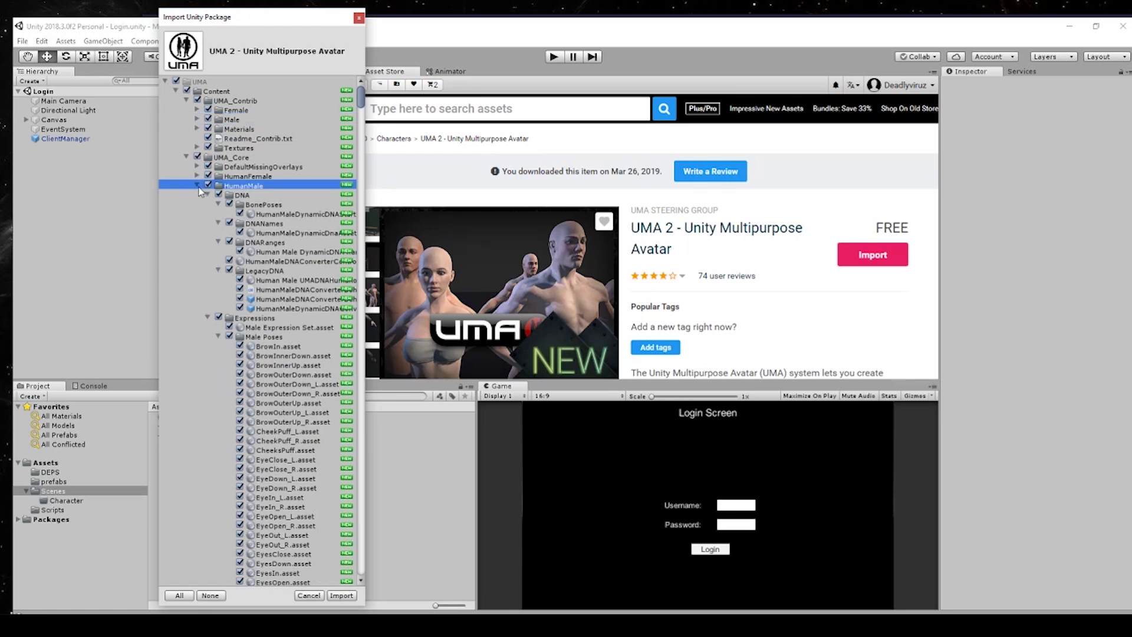
{"action": "scroll", "coordinate": [305, 225], "scroll_direction": "down", "scroll_amount": 14}
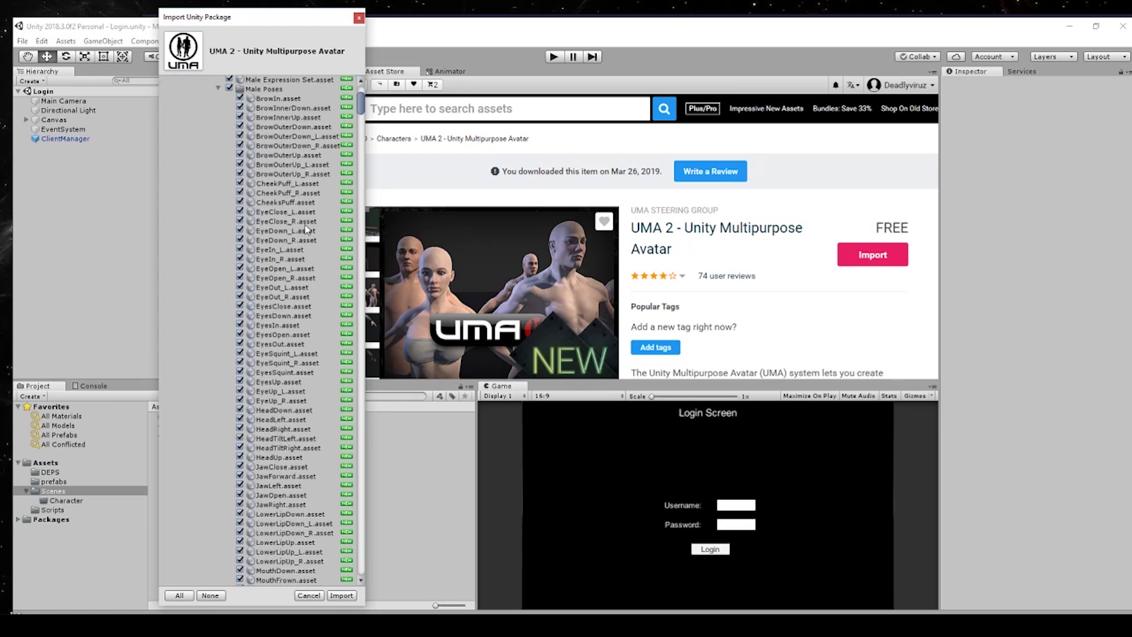
{"action": "scroll", "coordinate": [303, 222], "scroll_direction": "down", "scroll_amount": 15}
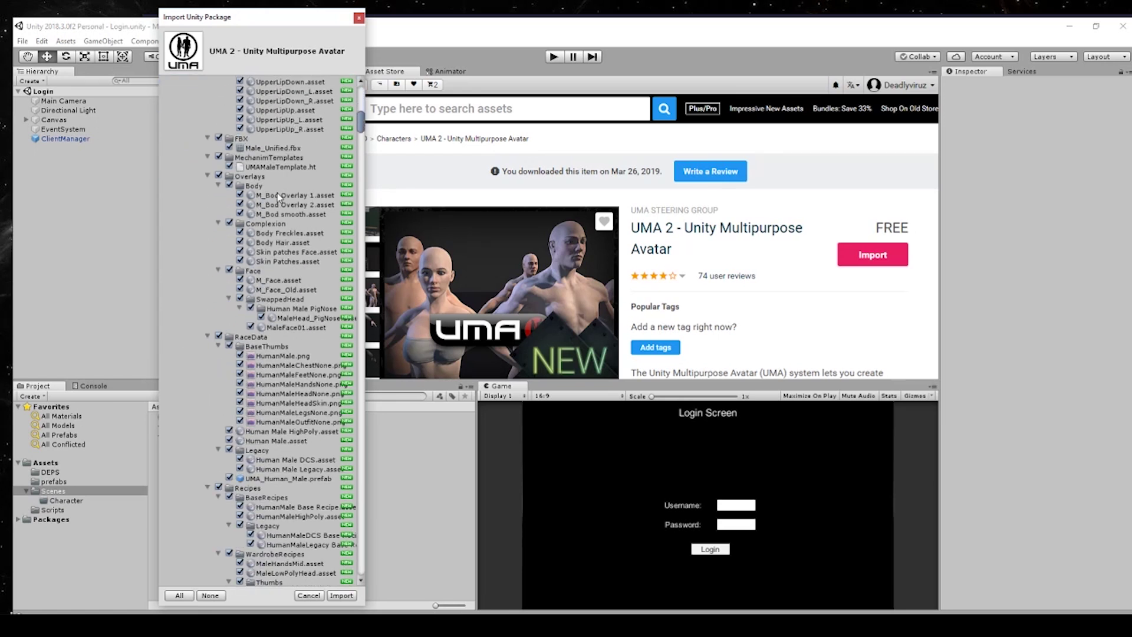
{"action": "scroll", "coordinate": [277, 193], "scroll_direction": "down", "scroll_amount": 5}
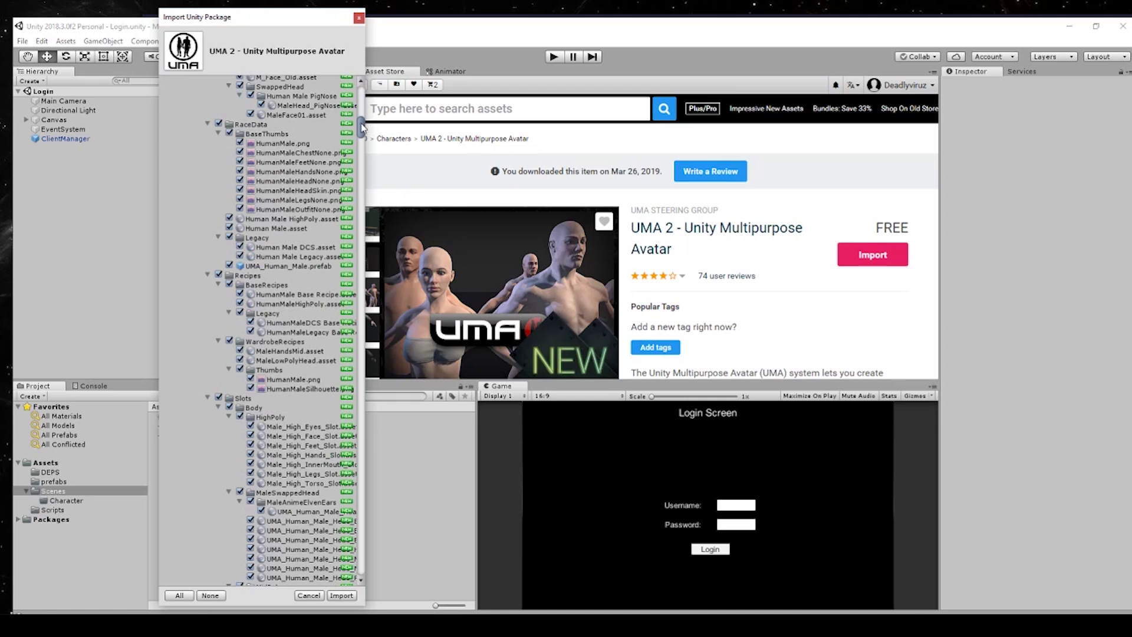
{"action": "left_click_drag", "start_coordinate": [364, 126], "coordinate": [367, 196]}
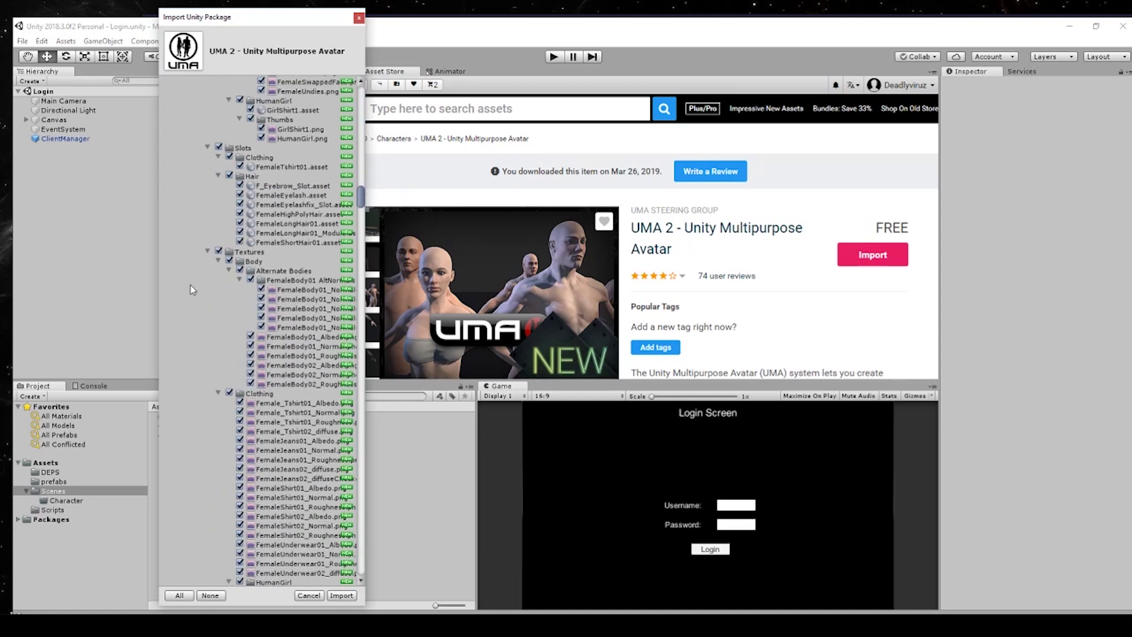
Collapse the Slots, HumanMale subfolders, Core, Examples, Getting Started and InternalDataStore folders
{"action": "left_click", "coordinate": [208, 252]}
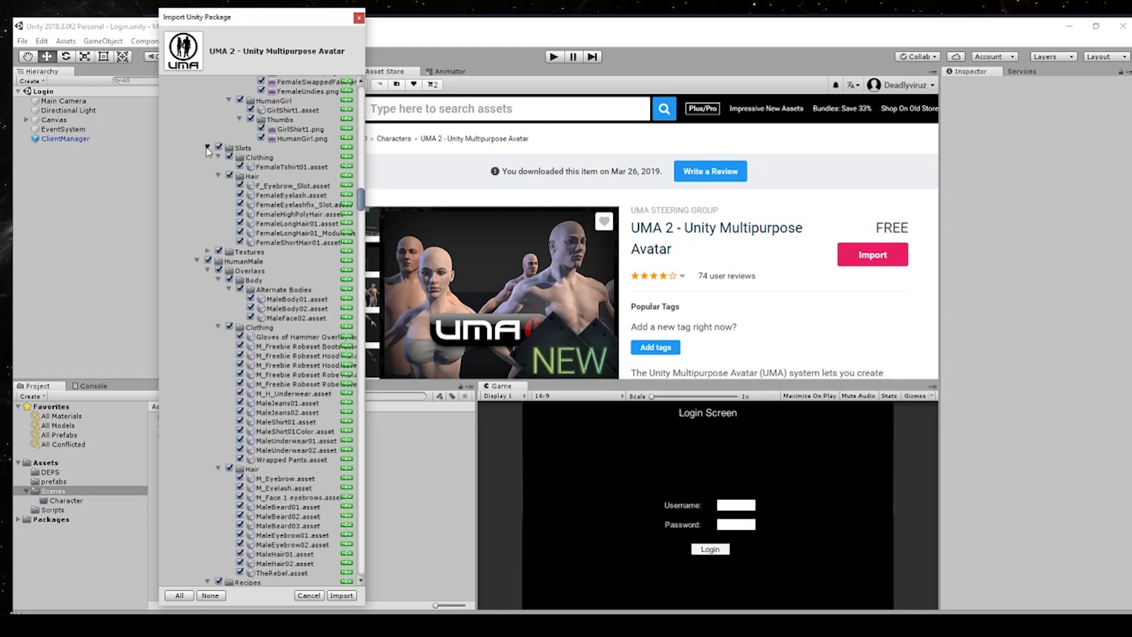
{"action": "left_click", "coordinate": [207, 148]}
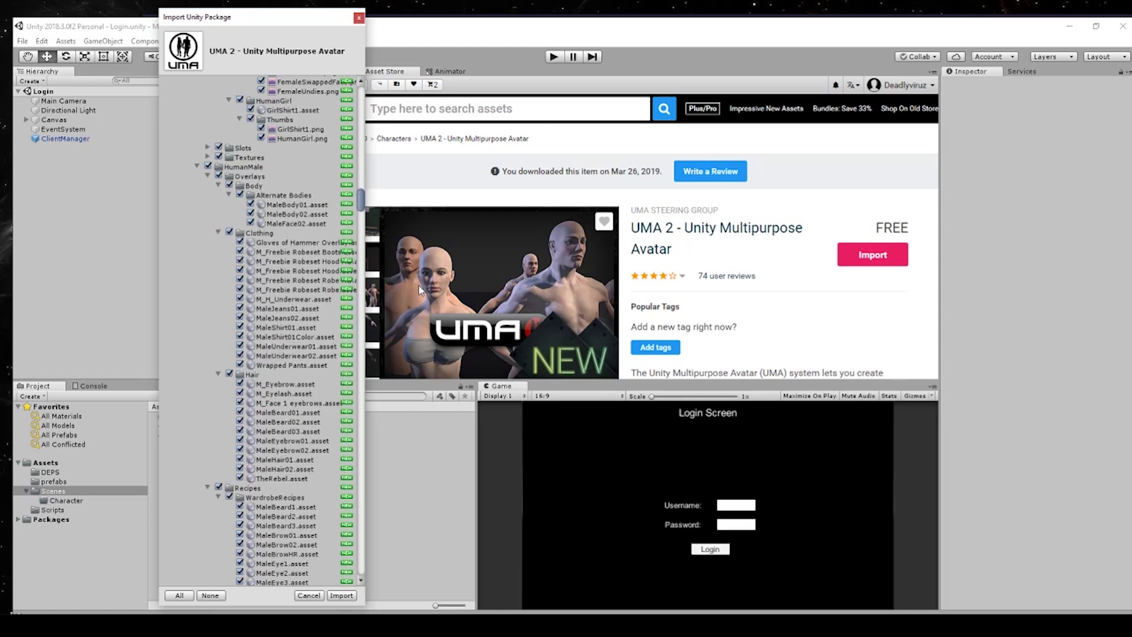
{"action": "left_click", "coordinate": [208, 177]}
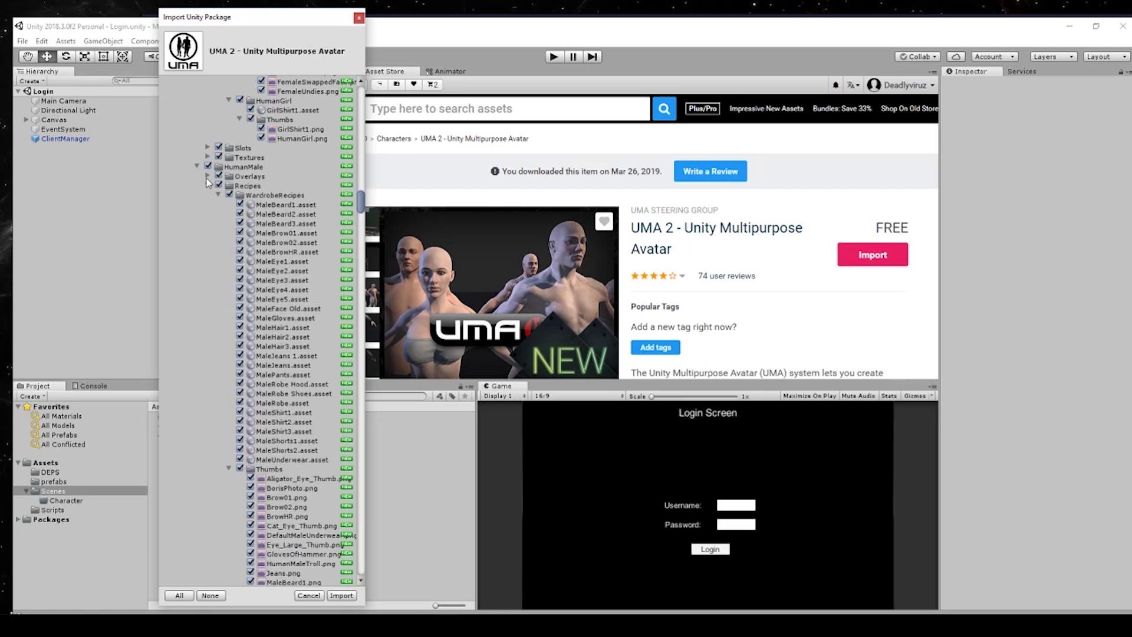
{"action": "left_click", "coordinate": [208, 185]}
{"action": "left_click", "coordinate": [208, 195]}
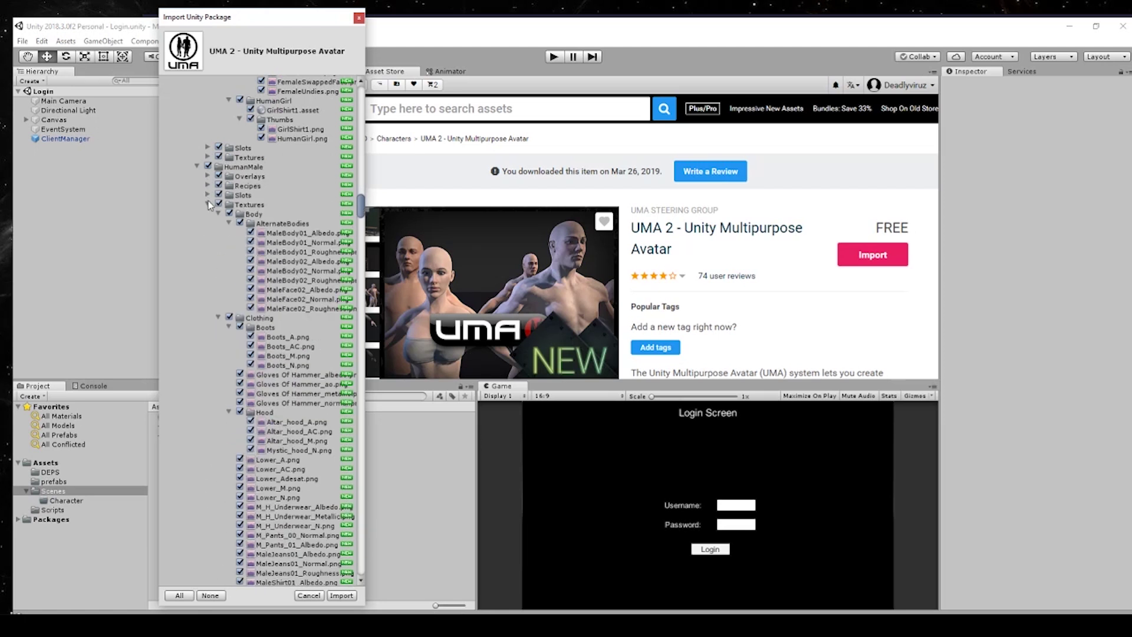
{"action": "left_click", "coordinate": [207, 205]}
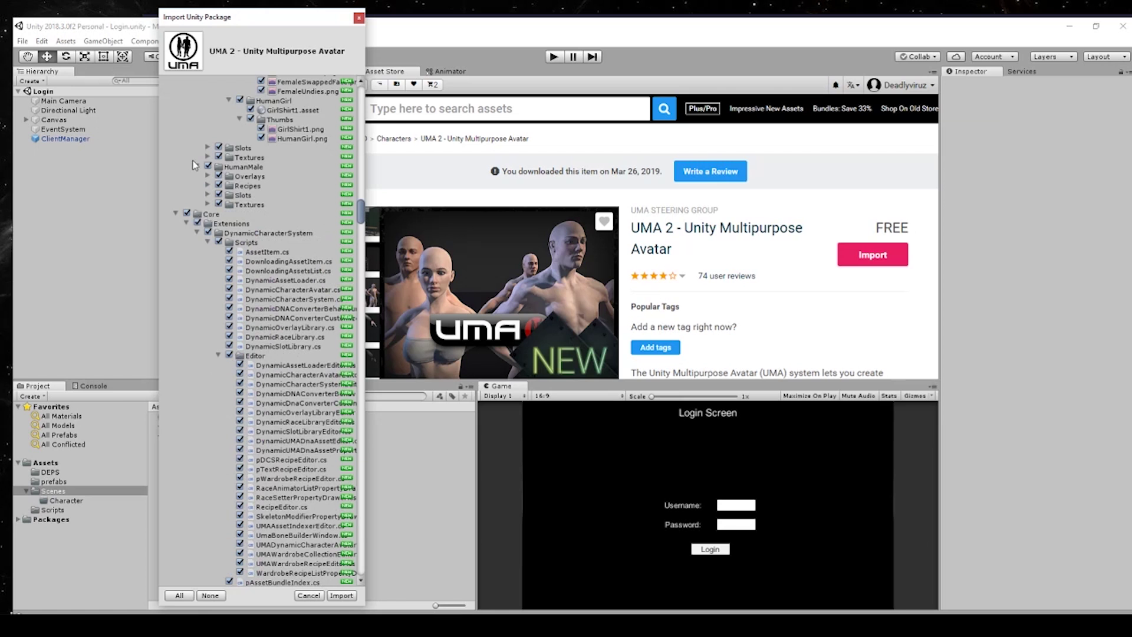
{"action": "left_click", "coordinate": [197, 167]}
{"action": "left_click", "coordinate": [176, 176]}
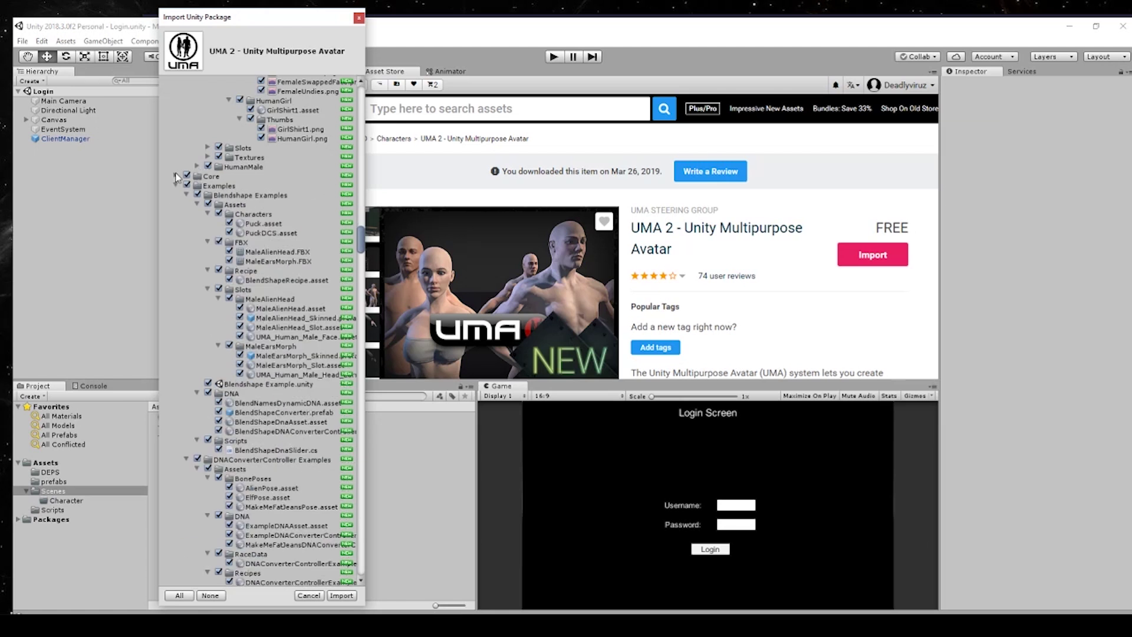
{"action": "left_click", "coordinate": [175, 186]}
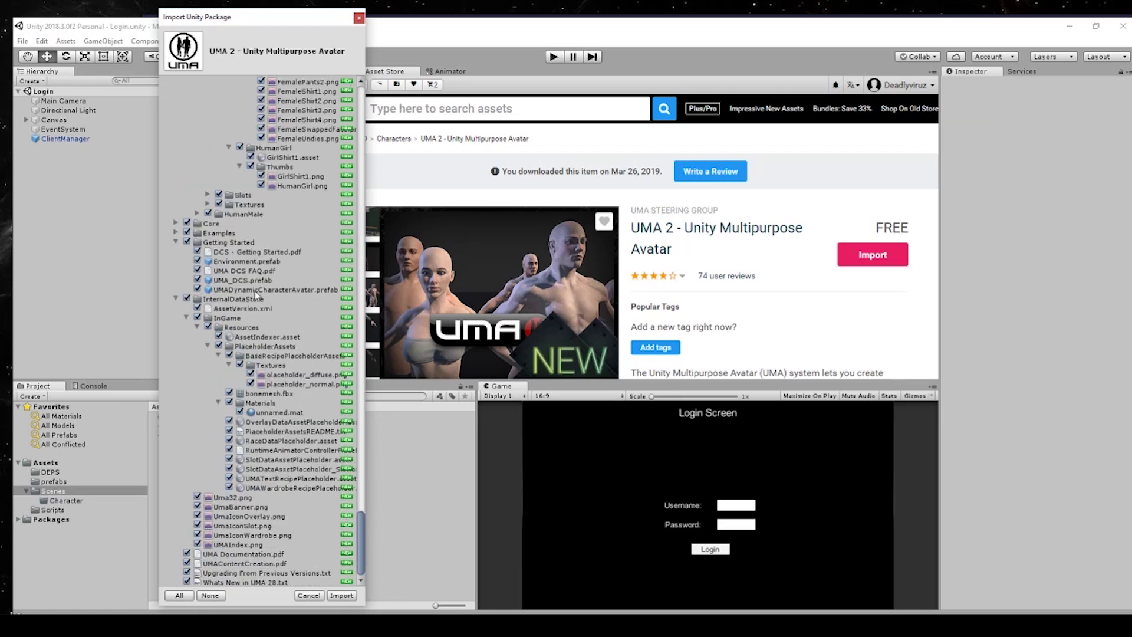
{"action": "left_click", "coordinate": [179, 236]}
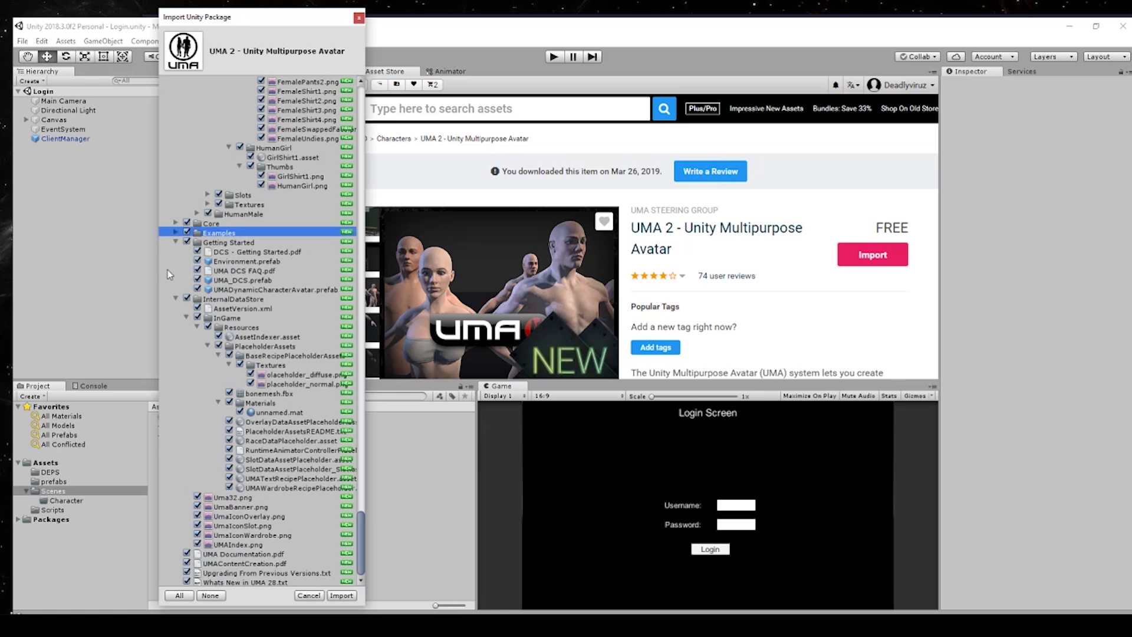
{"action": "left_click", "coordinate": [176, 243]}
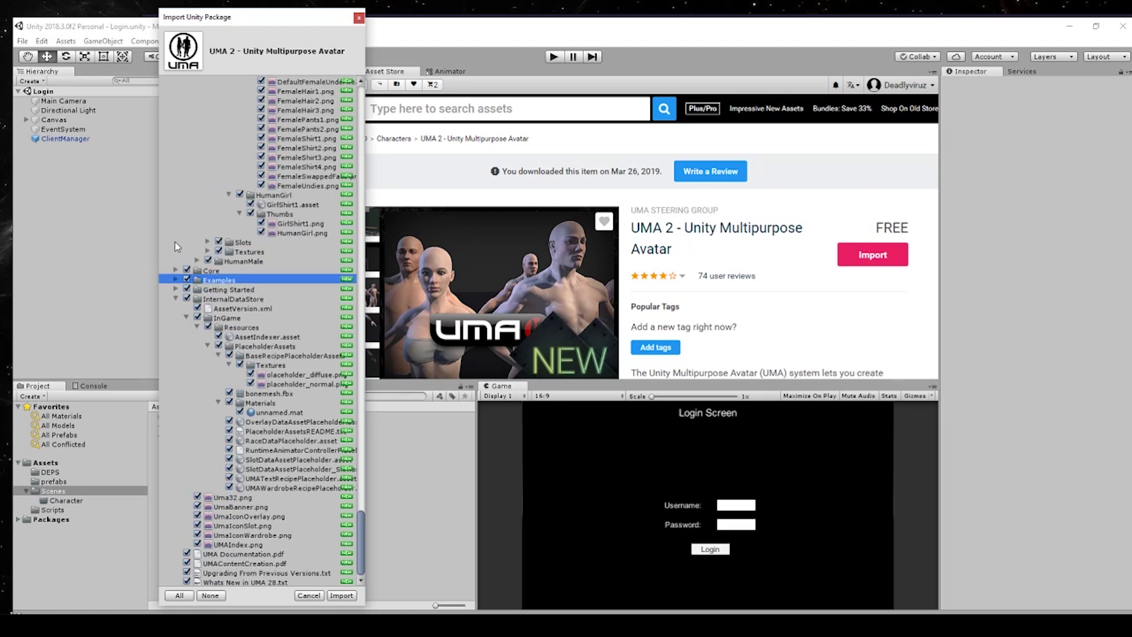
{"action": "left_click", "coordinate": [175, 299]}
Collapse the Recipes, UMA_Examples, UMA_Core and Content folders, then import the whole package
{"action": "scroll", "coordinate": [224, 429], "scroll_direction": "up", "scroll_amount": 4}
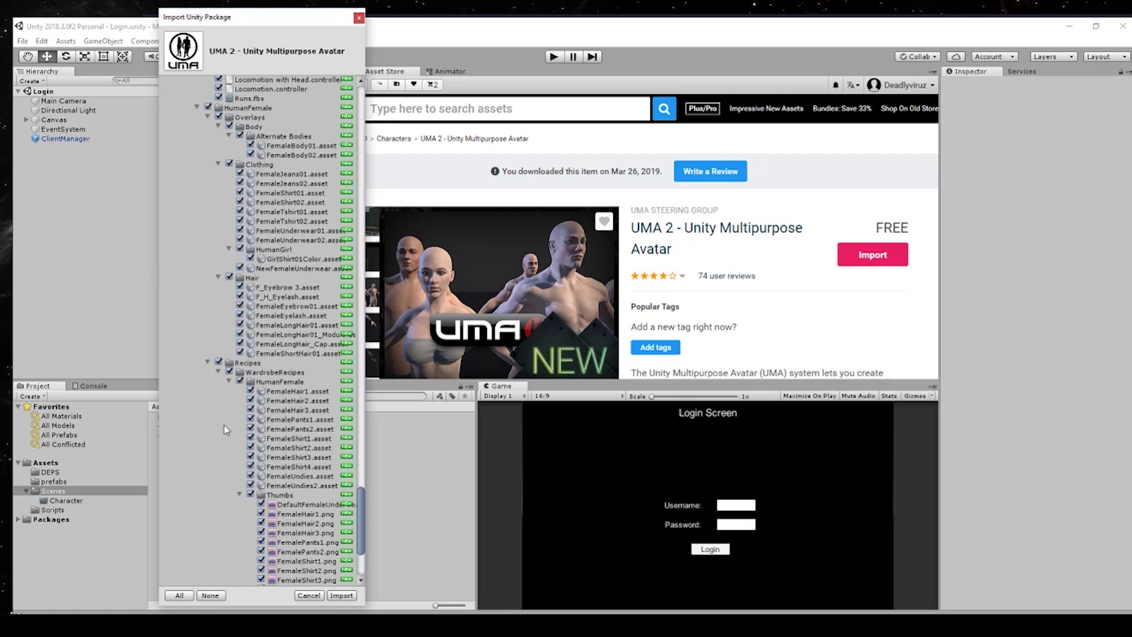
{"action": "left_click", "coordinate": [207, 362]}
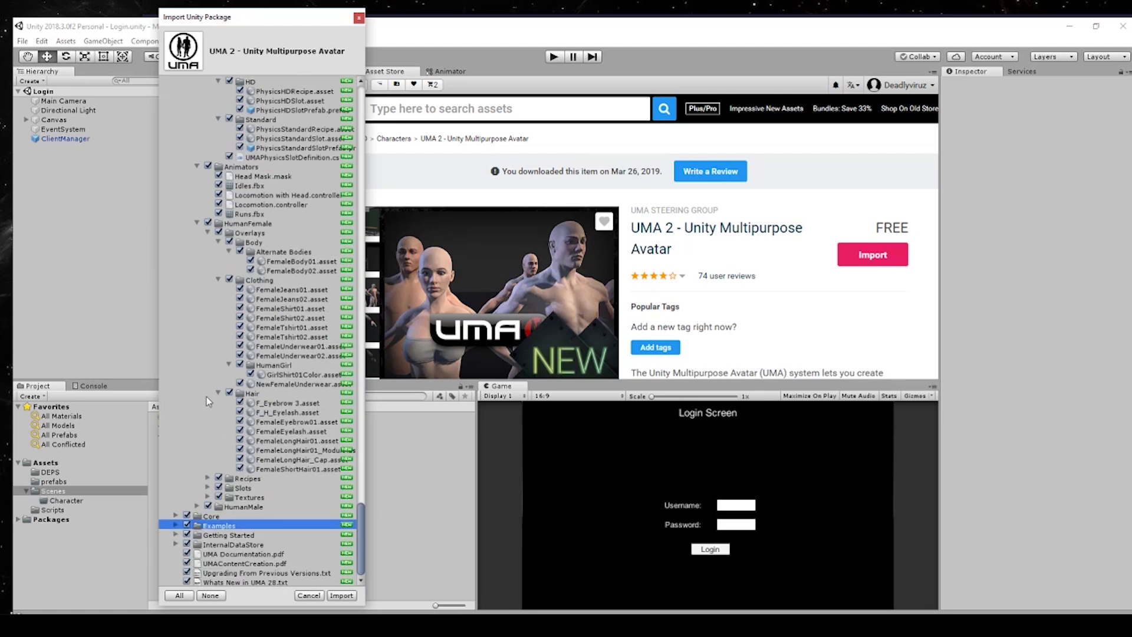
{"action": "left_click", "coordinate": [196, 223]}
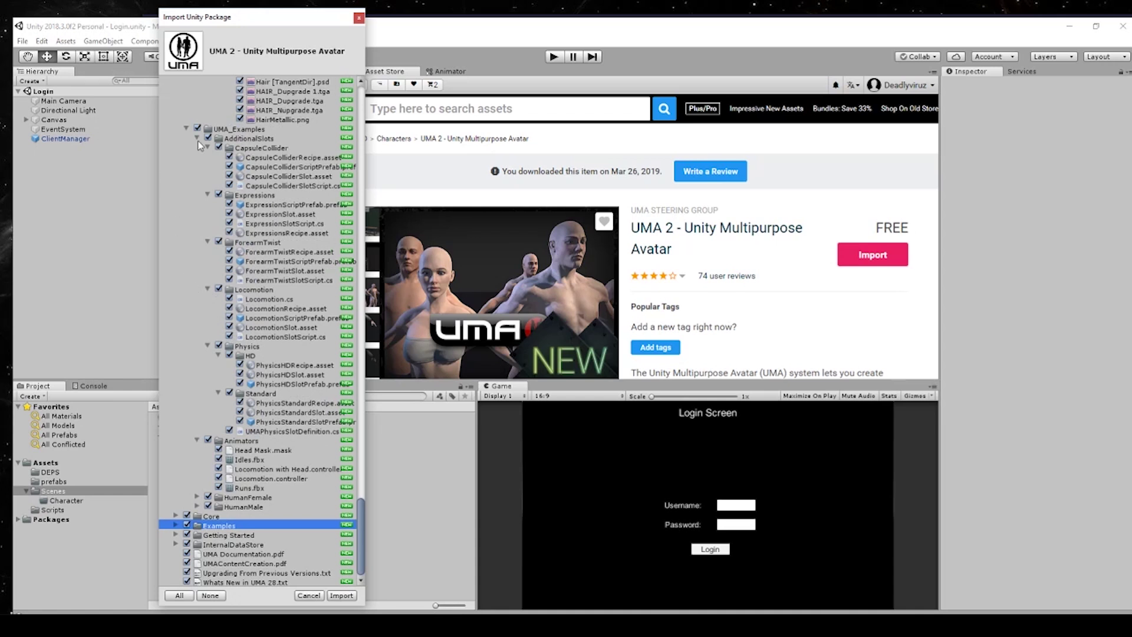
{"action": "left_click", "coordinate": [186, 129]}
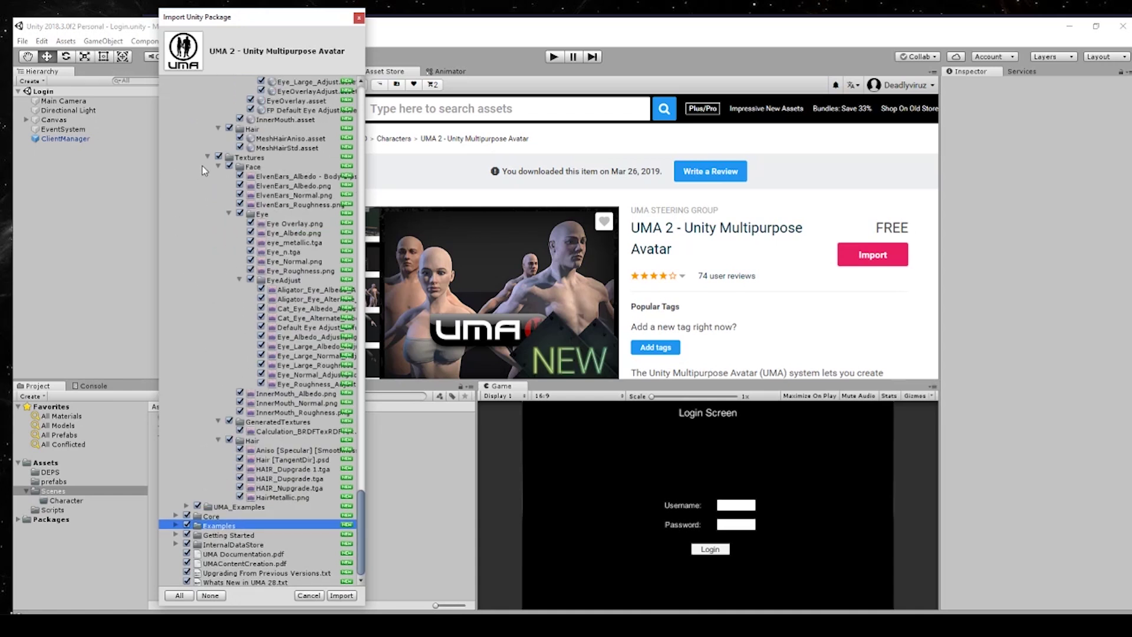
{"action": "scroll", "coordinate": [263, 426], "scroll_direction": "up", "scroll_amount": 20}
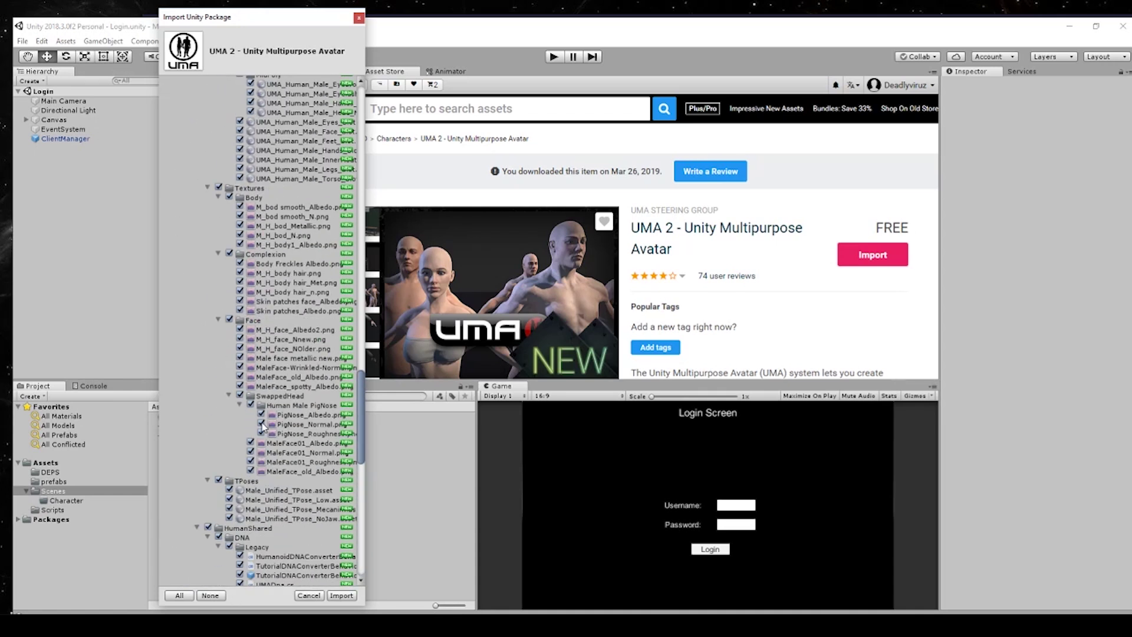
{"action": "scroll", "coordinate": [264, 427], "scroll_direction": "up", "scroll_amount": 15}
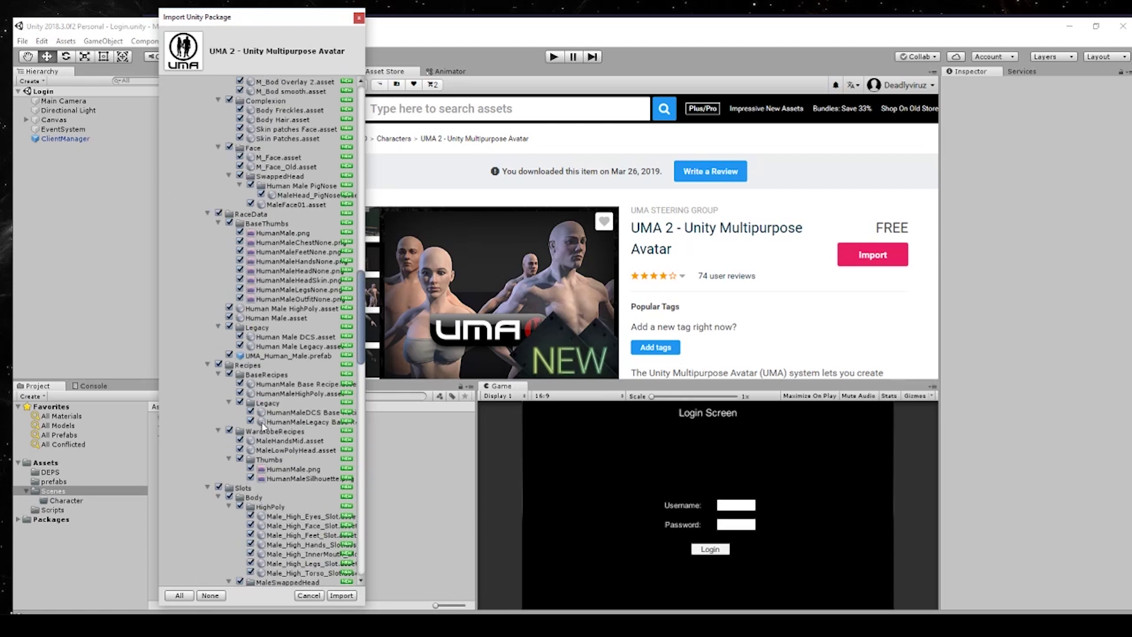
{"action": "scroll", "coordinate": [264, 427], "scroll_direction": "up", "scroll_amount": 5}
{"action": "scroll", "coordinate": [264, 427], "scroll_direction": "up", "scroll_amount": 15}
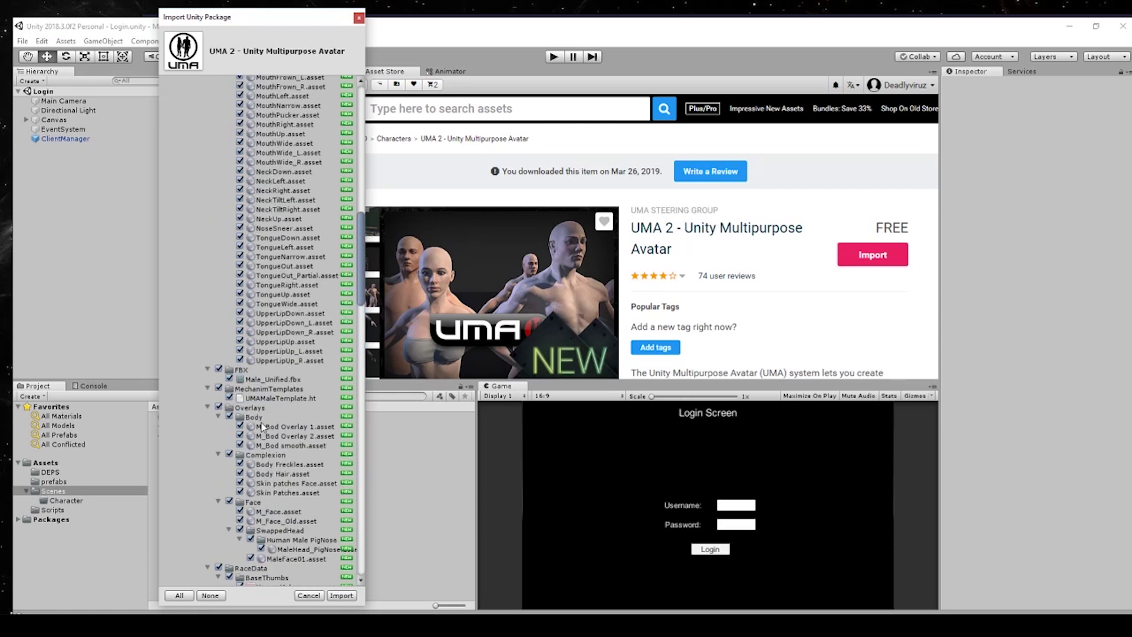
{"action": "scroll", "coordinate": [263, 427], "scroll_direction": "up", "scroll_amount": 15}
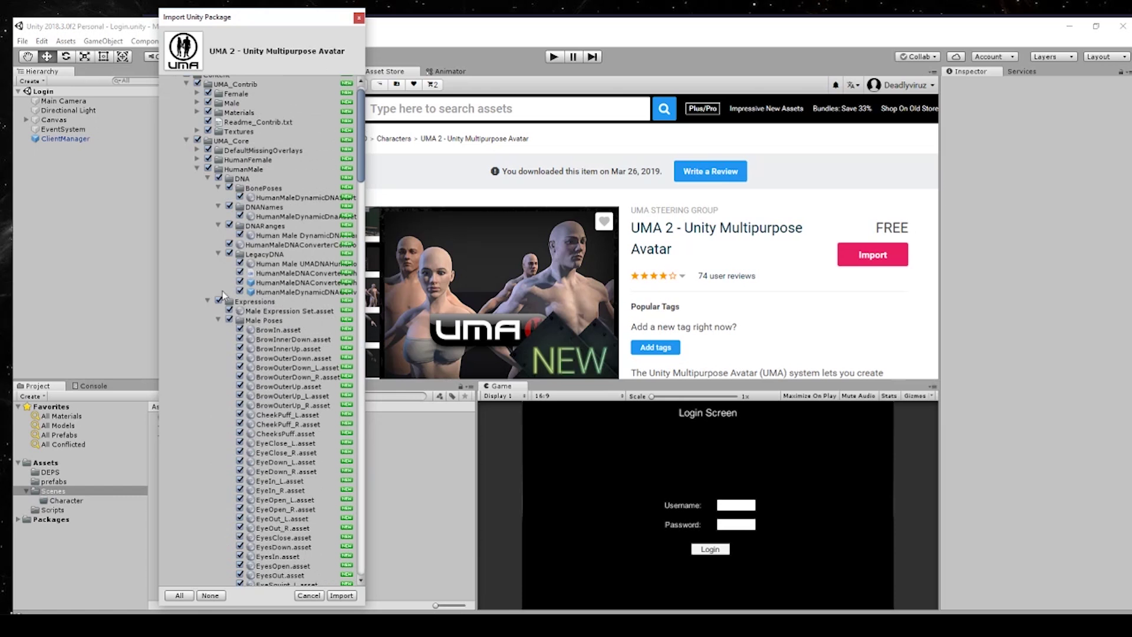
{"action": "left_click", "coordinate": [187, 141]}
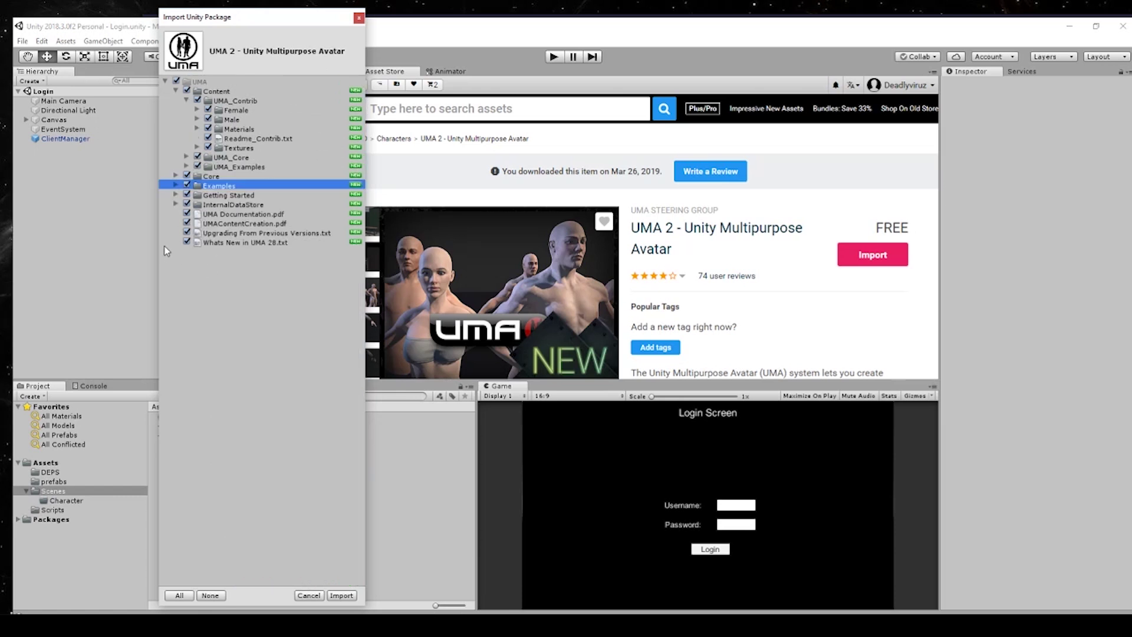
{"action": "left_click", "coordinate": [176, 91]}
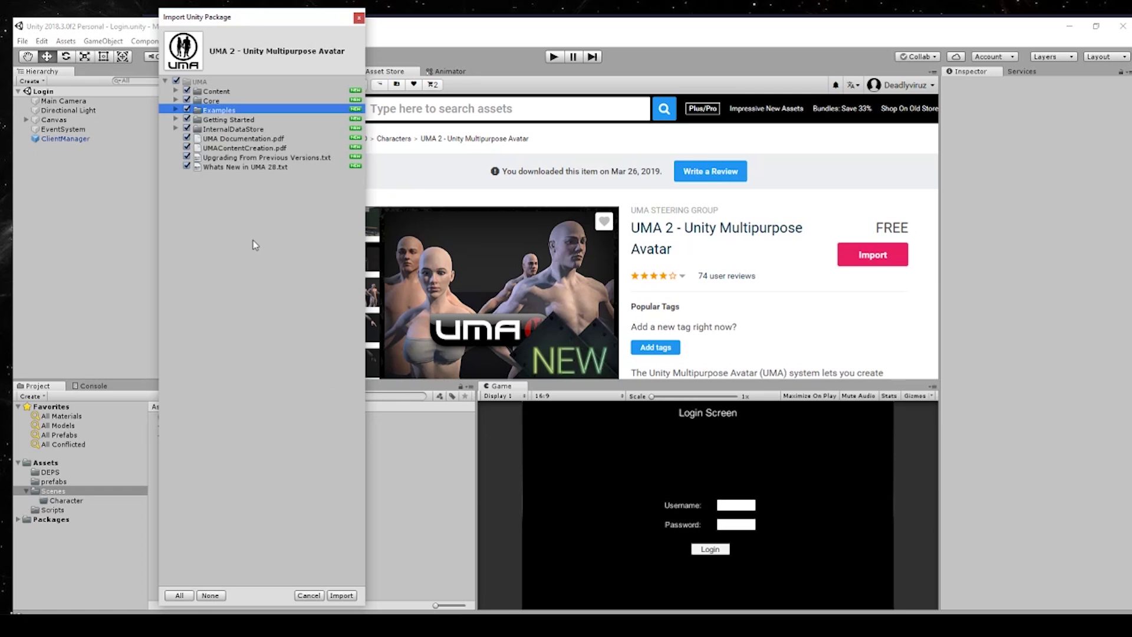
{"action": "left_click", "coordinate": [344, 596]}
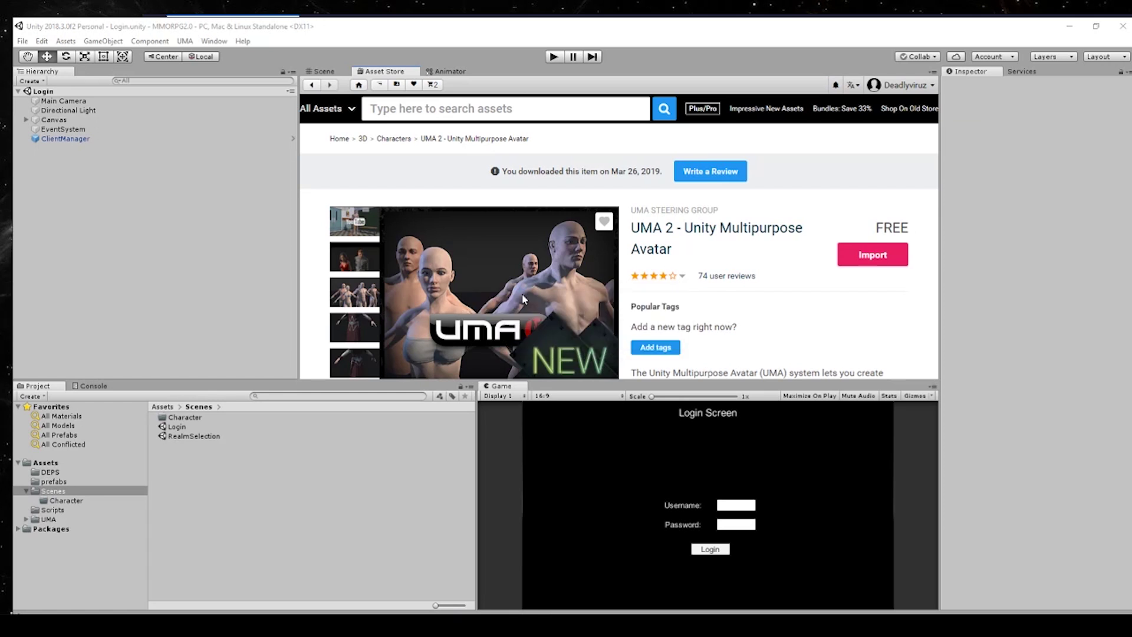
Expand Assets > UMA and browse its documentation files, from UMA Documentation to Whats New in UMA 28
{"action": "left_click", "coordinate": [39, 519]}
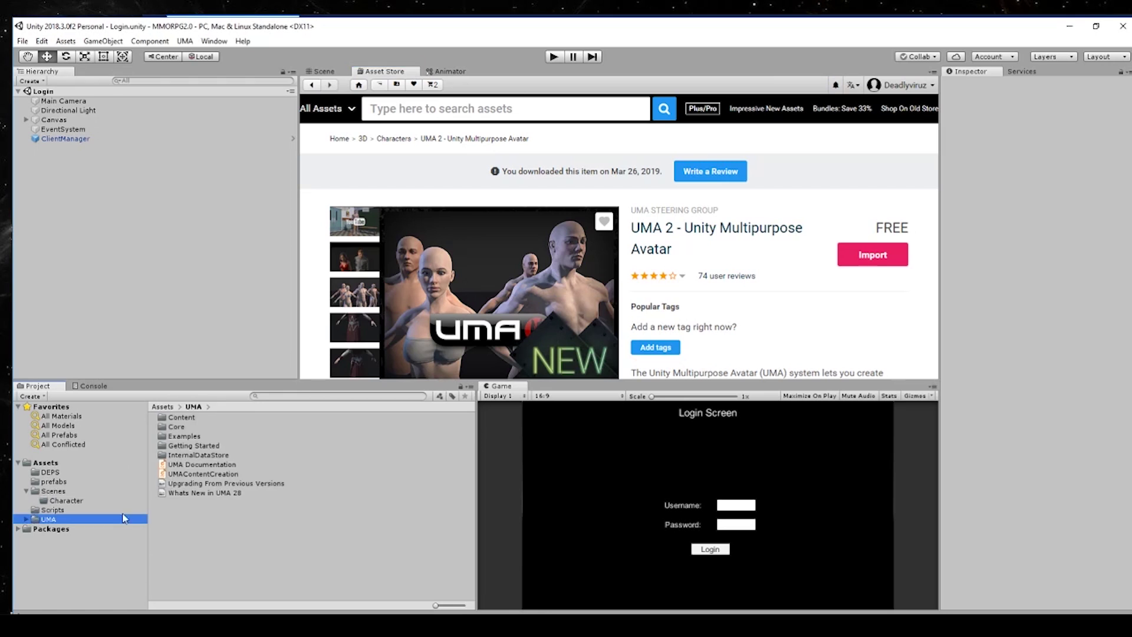
{"action": "left_click", "coordinate": [26, 520]}
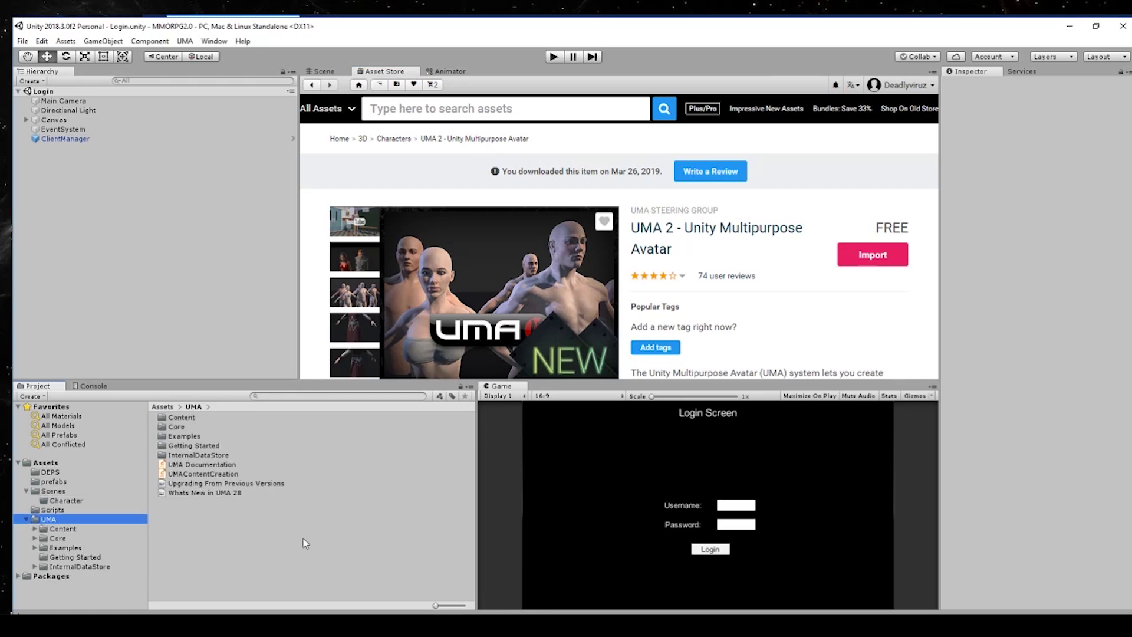
{"action": "left_click", "coordinate": [196, 466]}
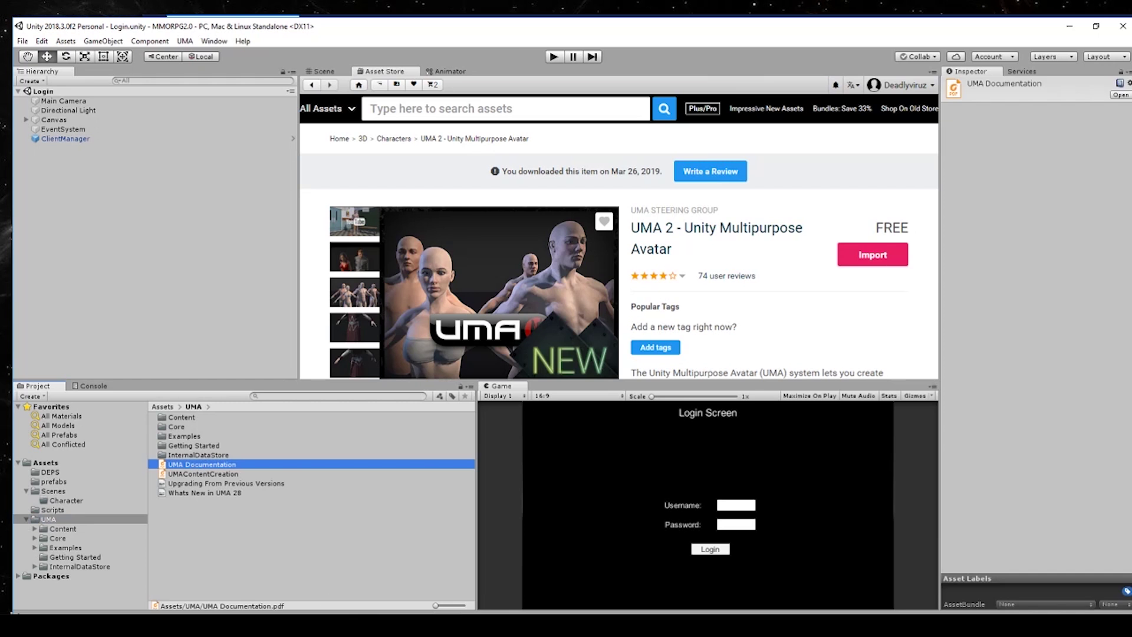
{"action": "left_click", "coordinate": [185, 475]}
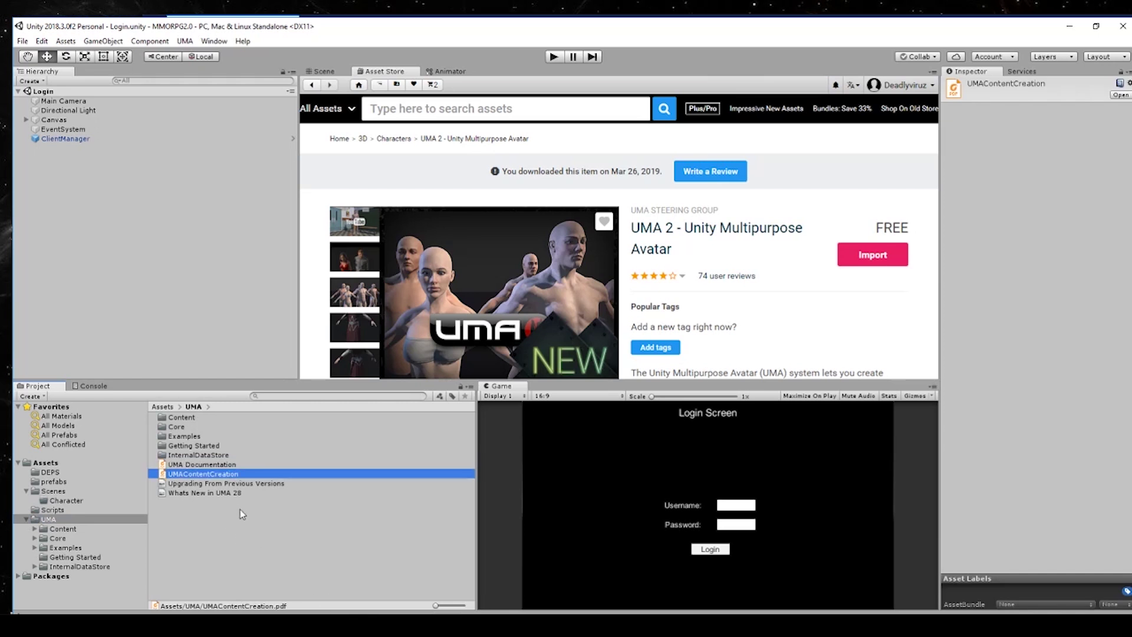
{"action": "left_click", "coordinate": [214, 484]}
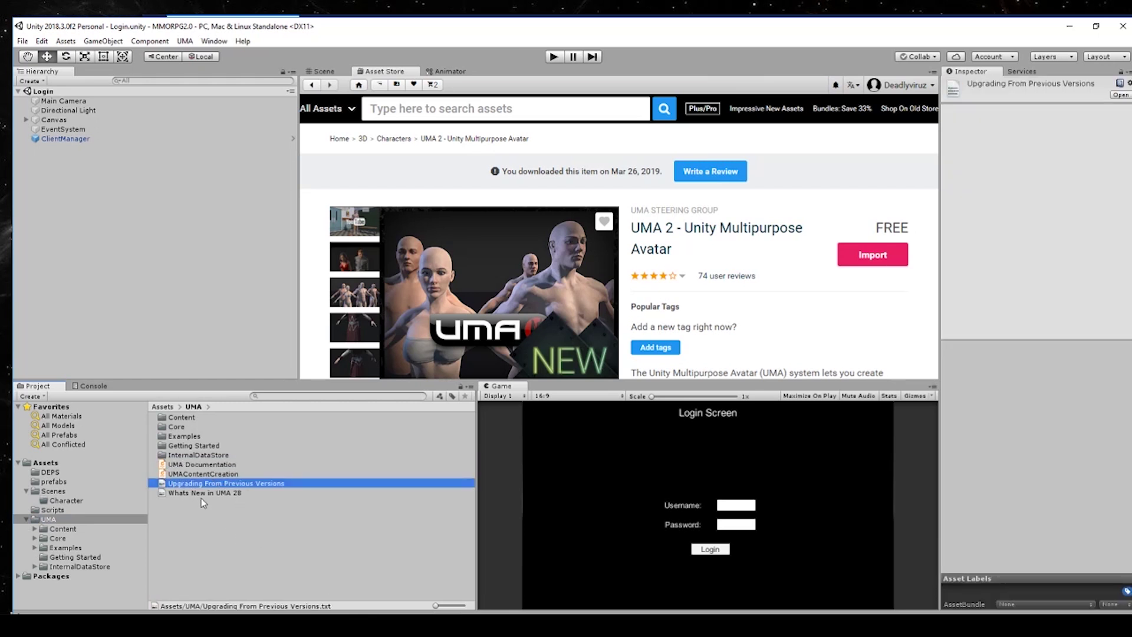
{"action": "left_click", "coordinate": [202, 495]}
Open UMA's Getting Started folder and begin an Asset Store search
{"action": "left_click", "coordinate": [215, 539]}
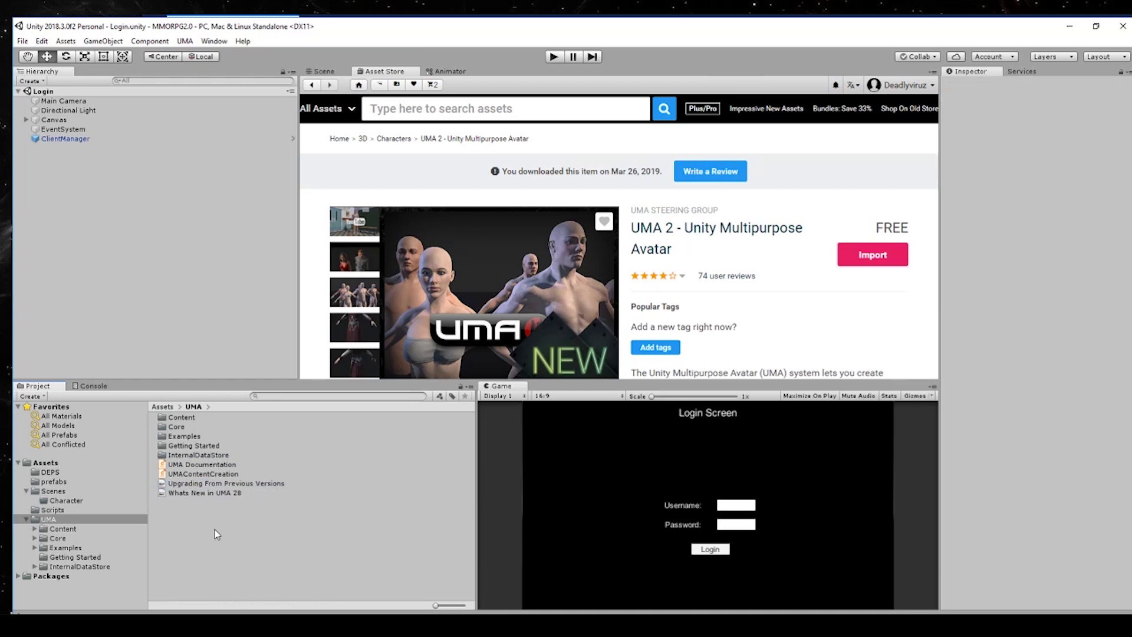
{"action": "double_click", "coordinate": [187, 447]}
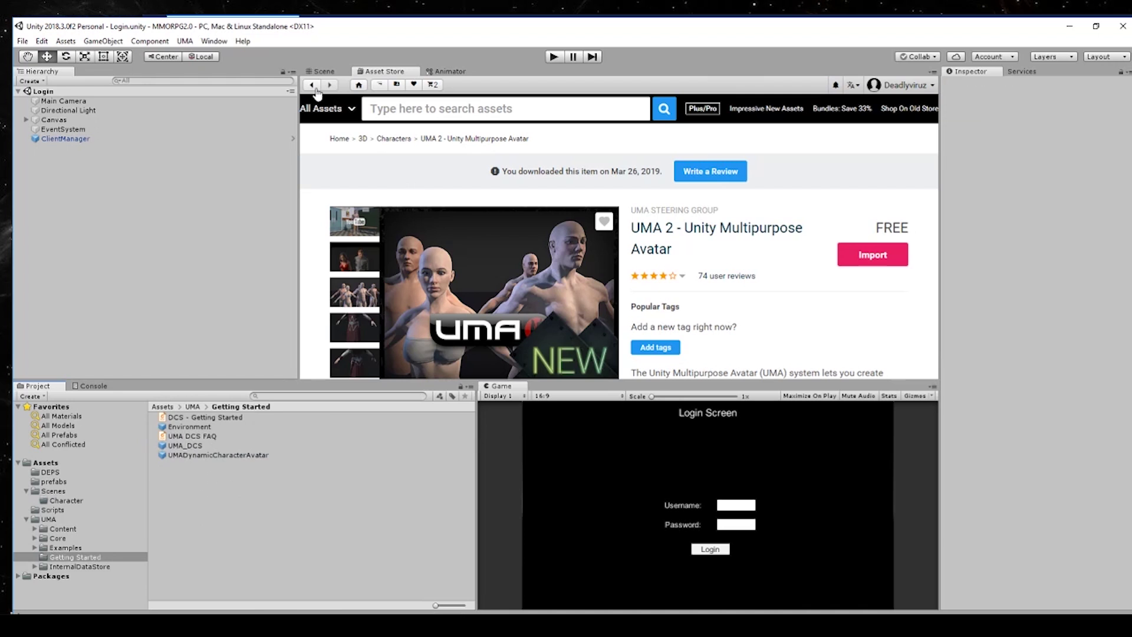
{"action": "left_click", "coordinate": [434, 113]}
Search the Asset Store for TextMesh, then download TextMesh Pro and bring up its import list
{"action": "type", "text": "Text"}
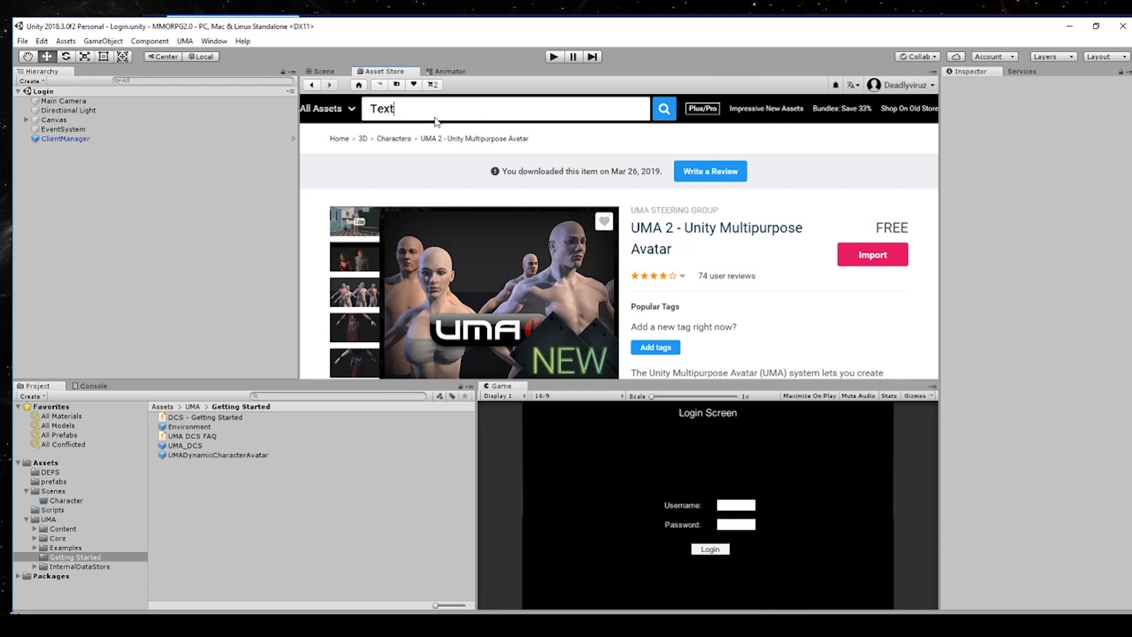
{"action": "type", "text": "Mensh"}
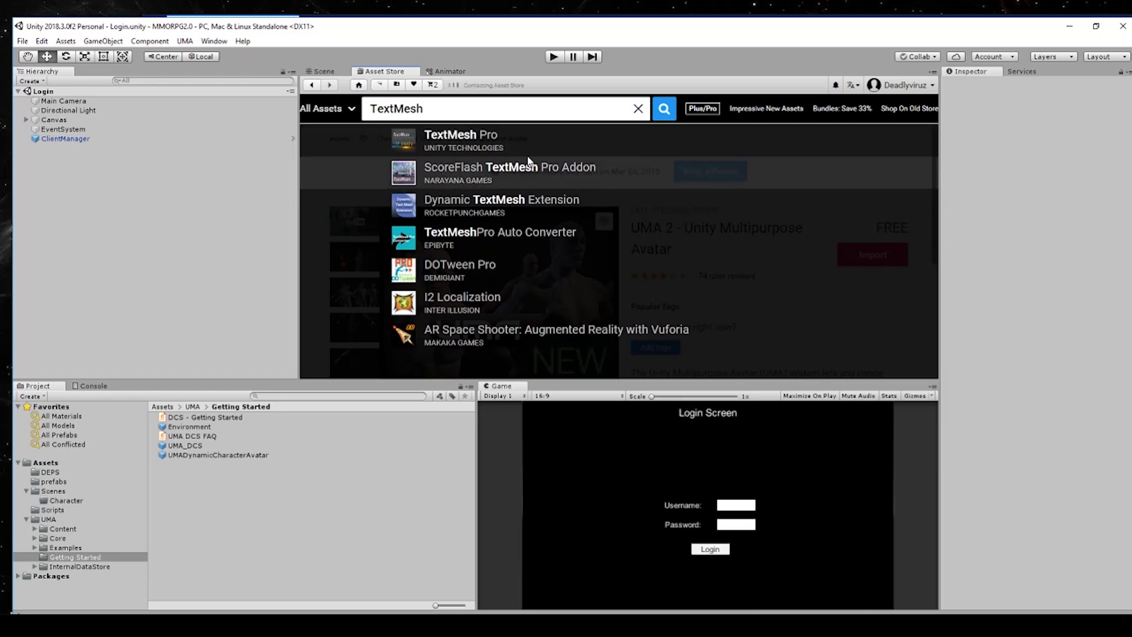
{"action": "left_click", "coordinate": [436, 148]}
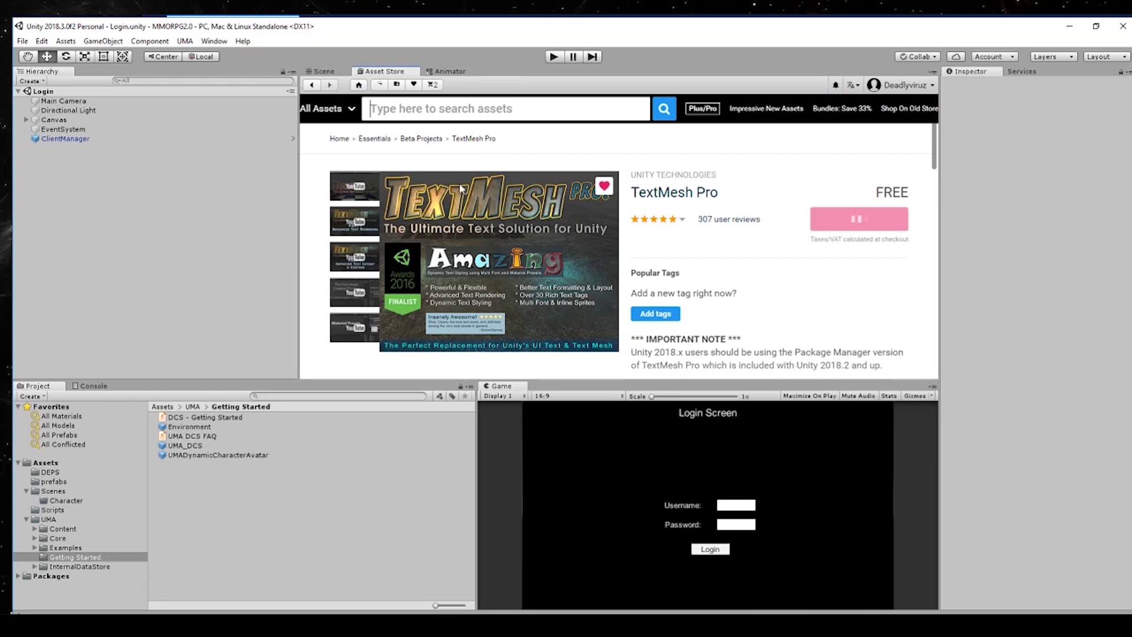
{"action": "scroll", "coordinate": [531, 266], "scroll_direction": "down", "scroll_amount": 1}
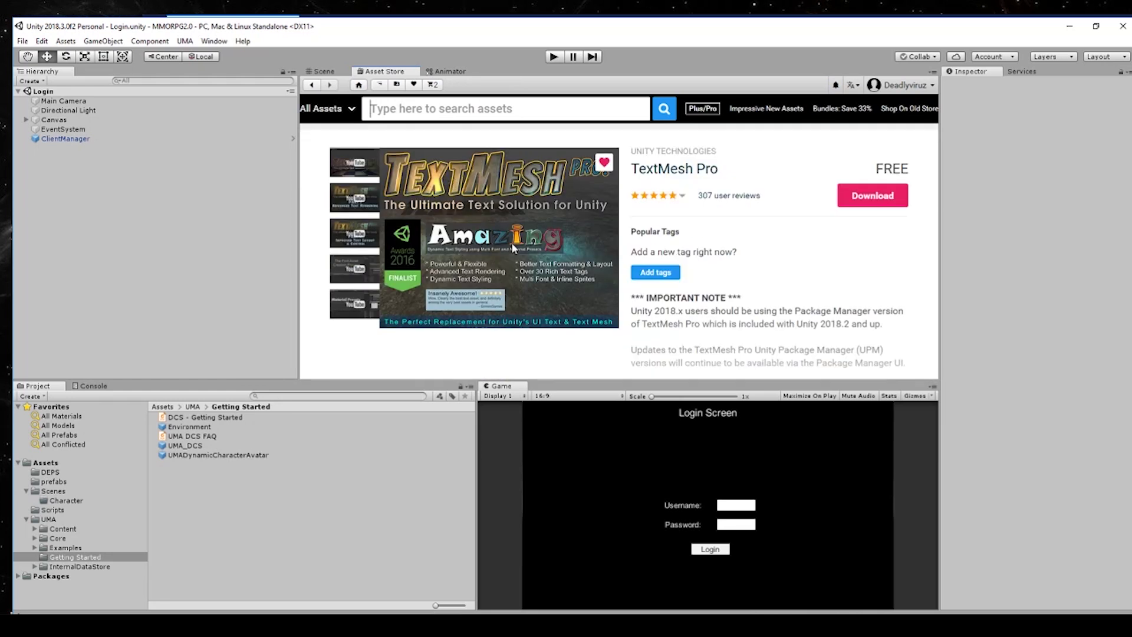
{"action": "scroll", "coordinate": [587, 253], "scroll_direction": "down", "scroll_amount": 2}
{"action": "scroll", "coordinate": [587, 260], "scroll_direction": "up", "scroll_amount": 3}
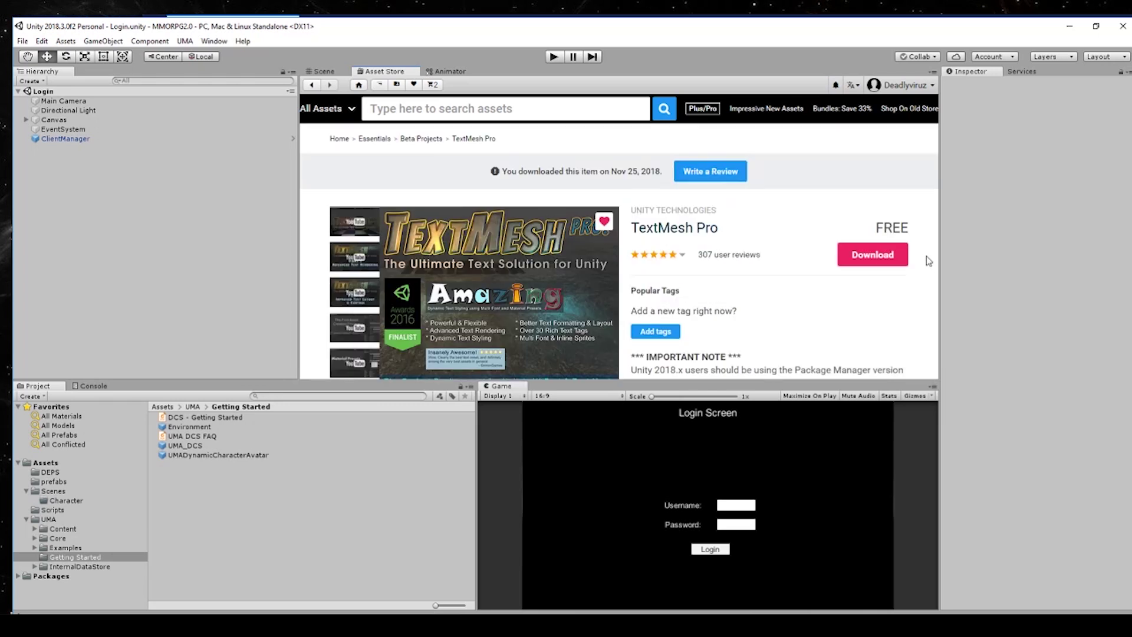
{"action": "left_click", "coordinate": [894, 264]}
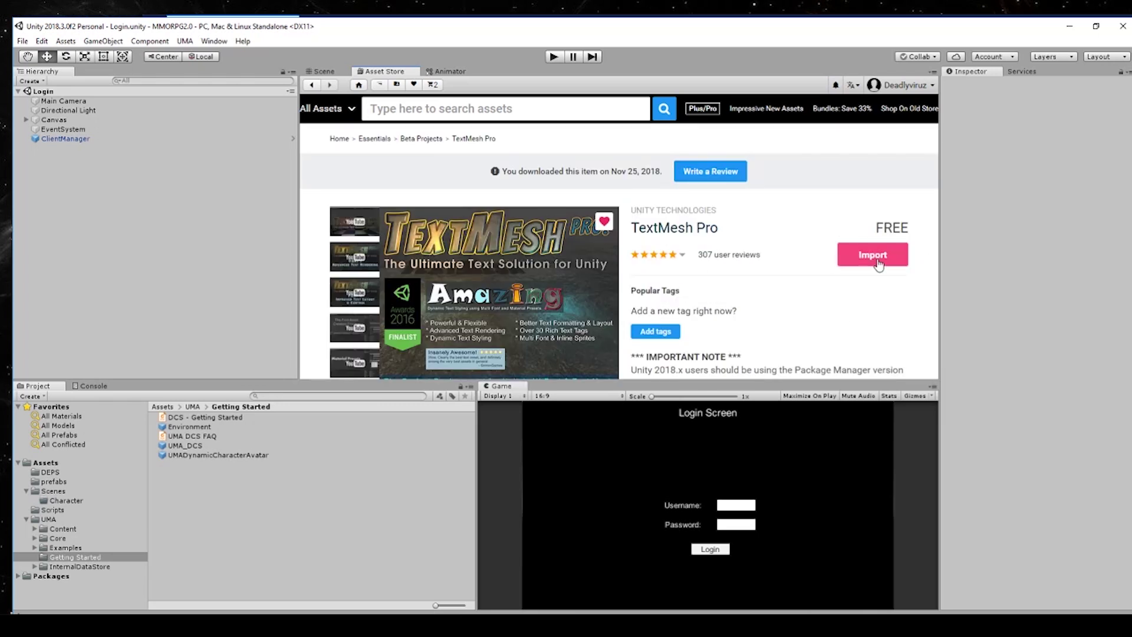
{"action": "left_click", "coordinate": [849, 264]}
Import all TextMesh Pro files, view the TextMesh Pro folder, and return to the Scene view
{"action": "scroll", "coordinate": [303, 526], "scroll_direction": "down", "scroll_amount": 15}
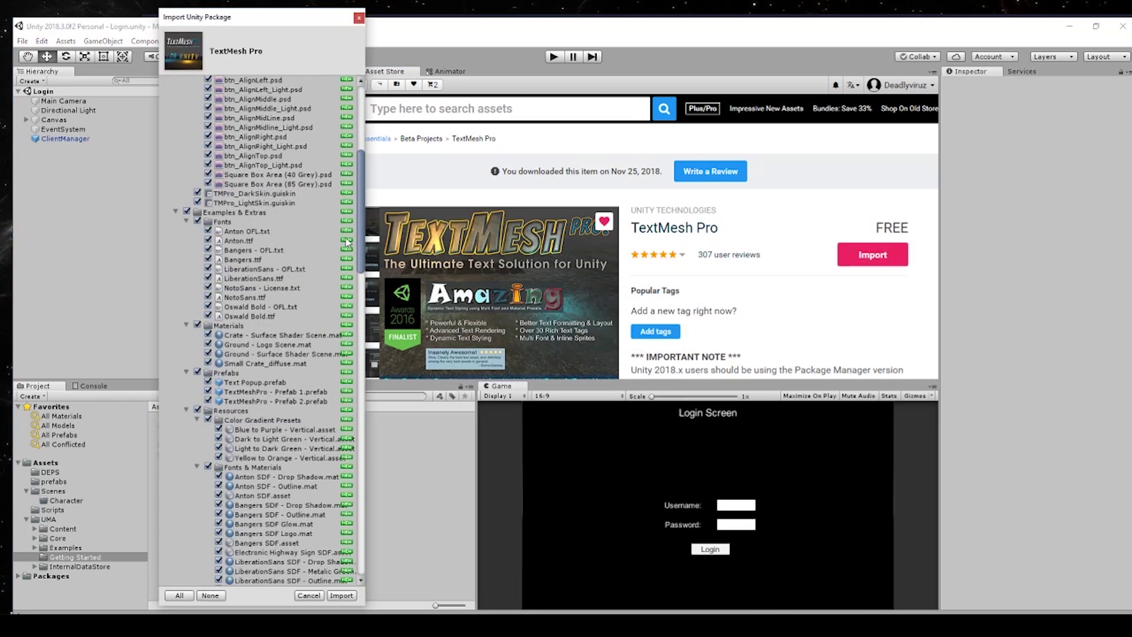
{"action": "left_click", "coordinate": [341, 596]}
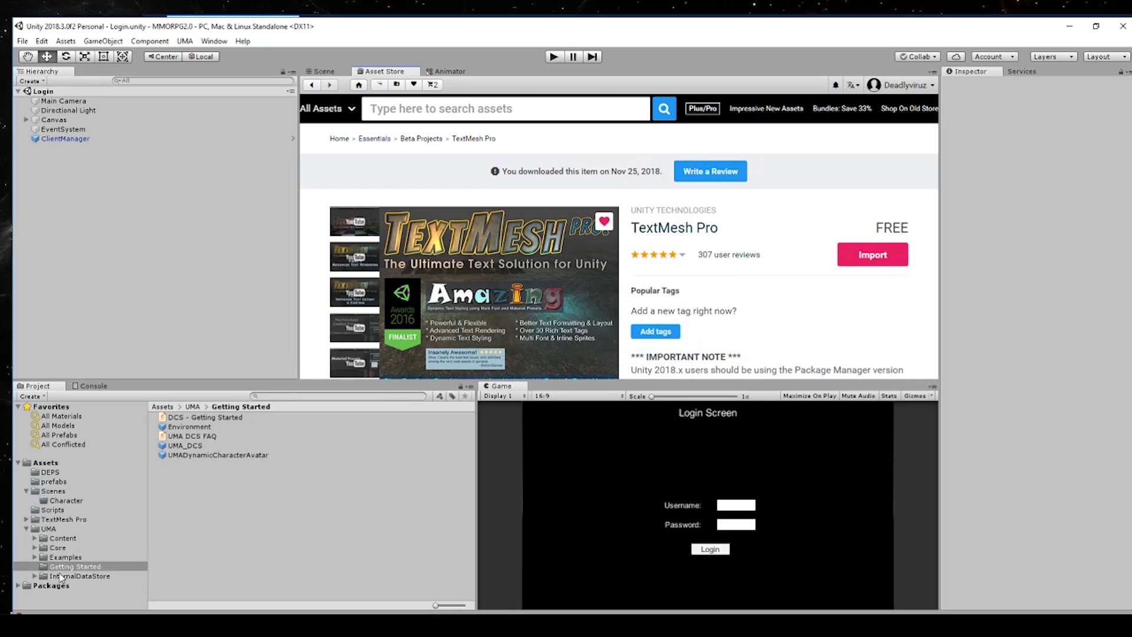
{"action": "left_click", "coordinate": [47, 520]}
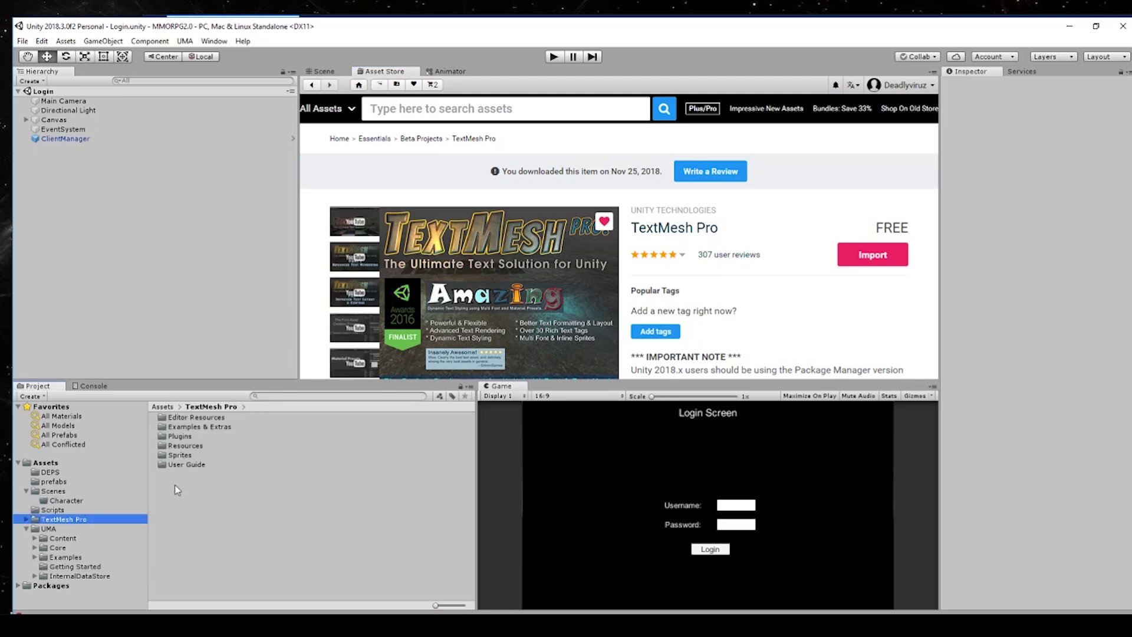
{"action": "left_click", "coordinate": [322, 71]}
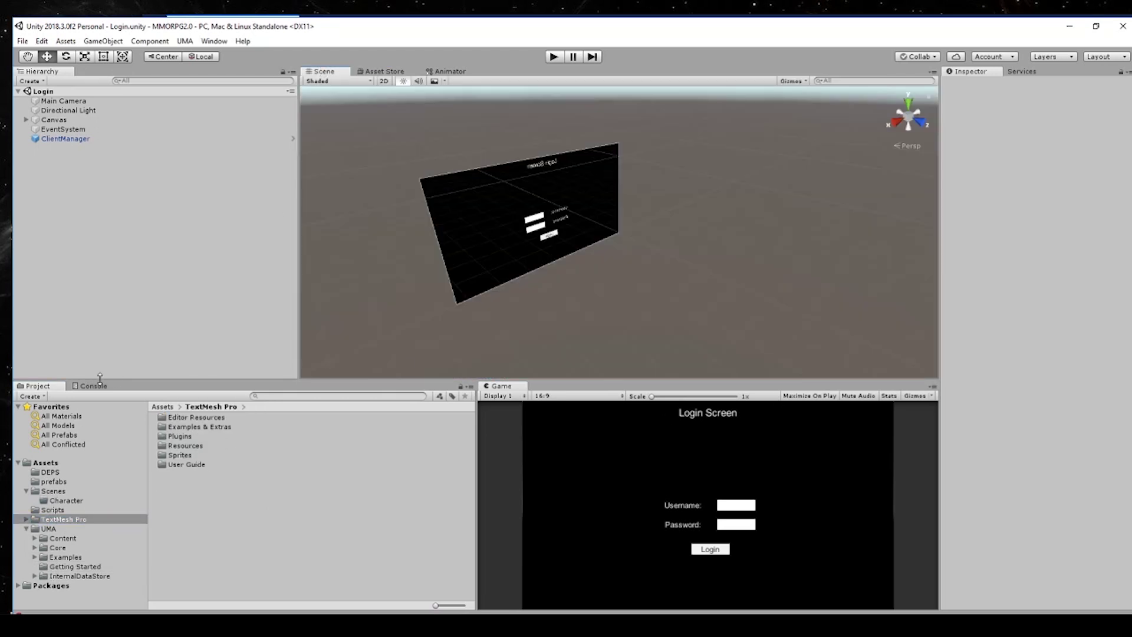
Create a new empty scene from the File menu
{"action": "left_click", "coordinate": [55, 491]}
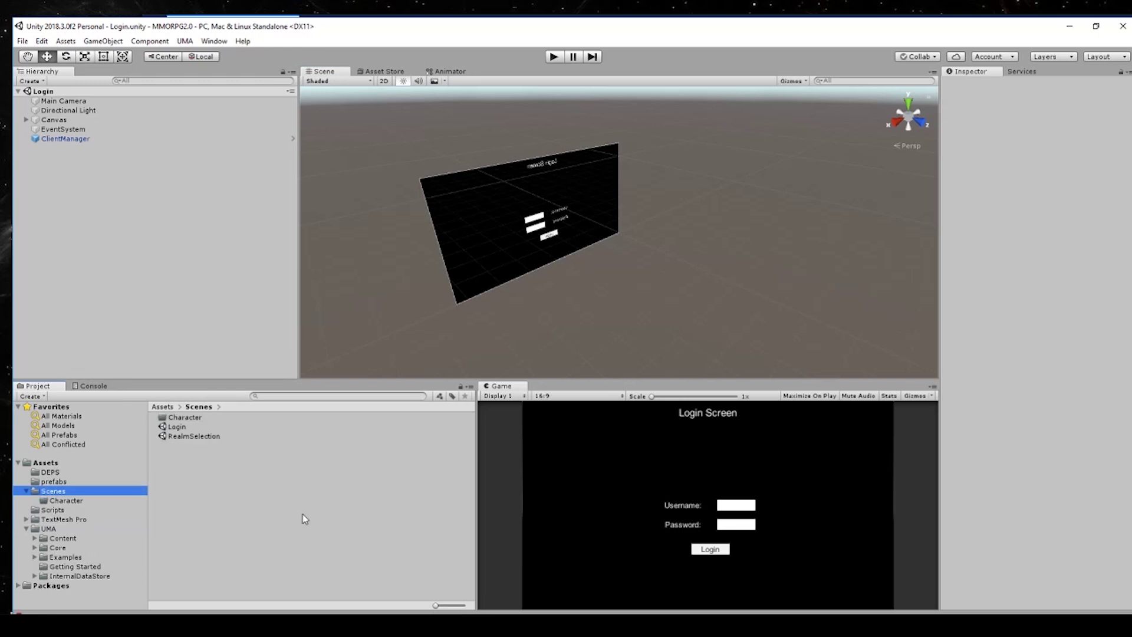
{"action": "left_click", "coordinate": [22, 41]}
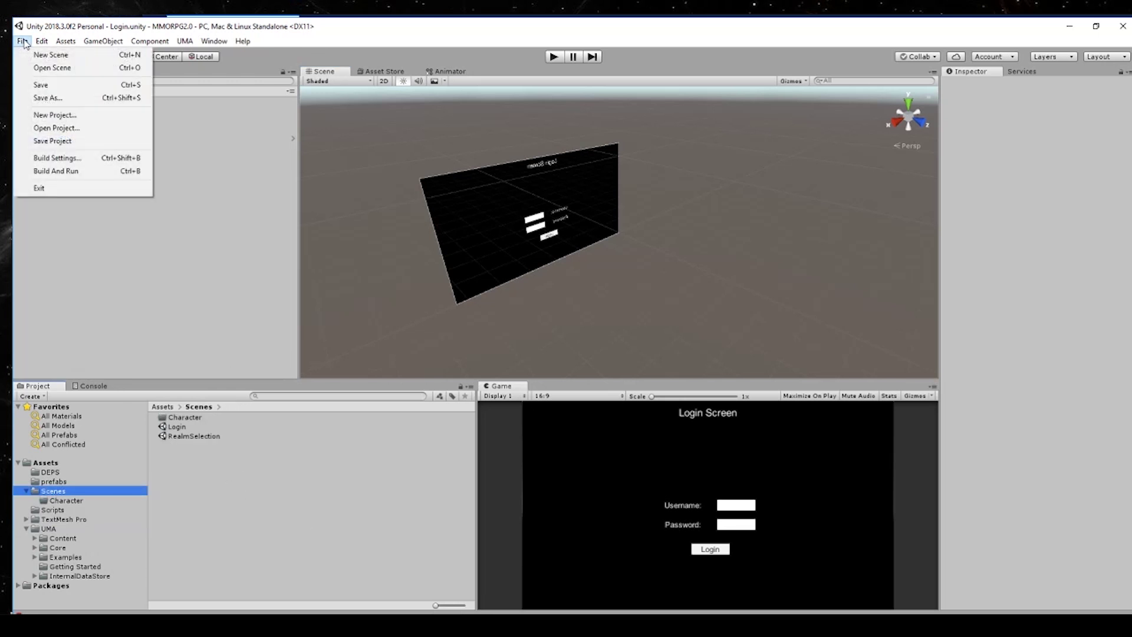
{"action": "left_click", "coordinate": [47, 55]}
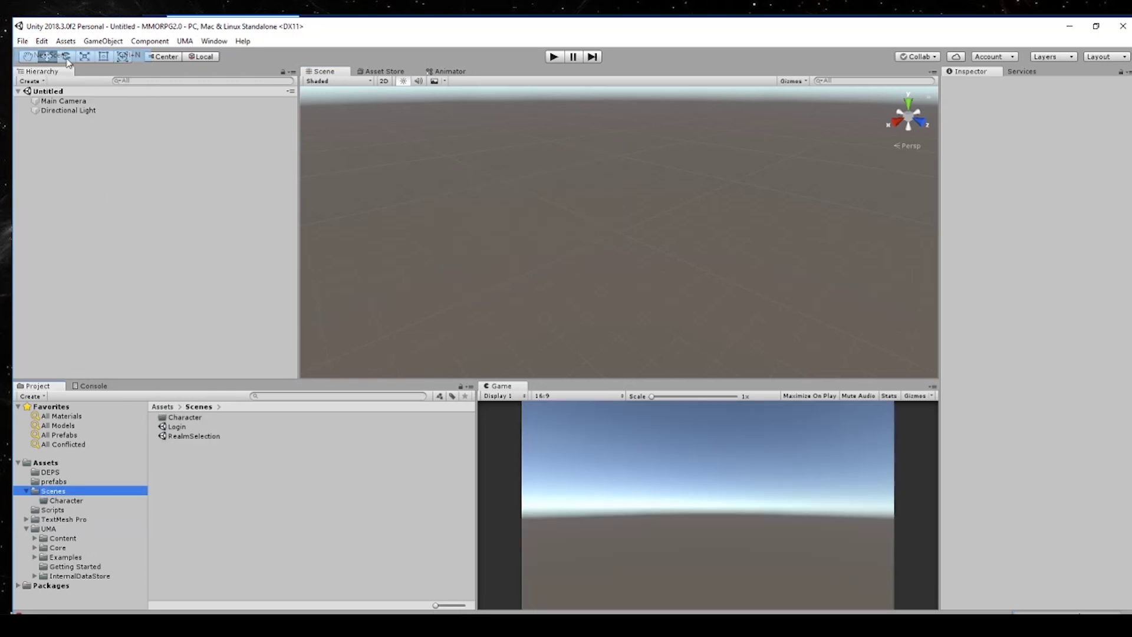
{"action": "double_click", "coordinate": [180, 417]}
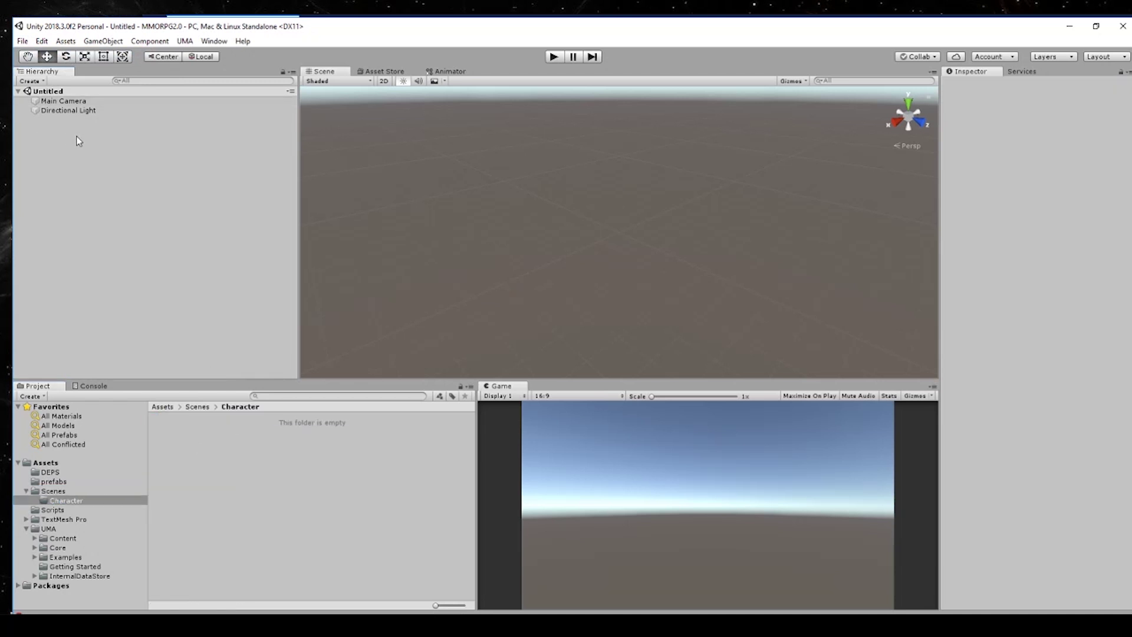
Save the scene as CharCreation in Assets/Scenes/Character
{"action": "key", "text": "ctrl+s"}
{"action": "double_click", "coordinate": [154, 155]}
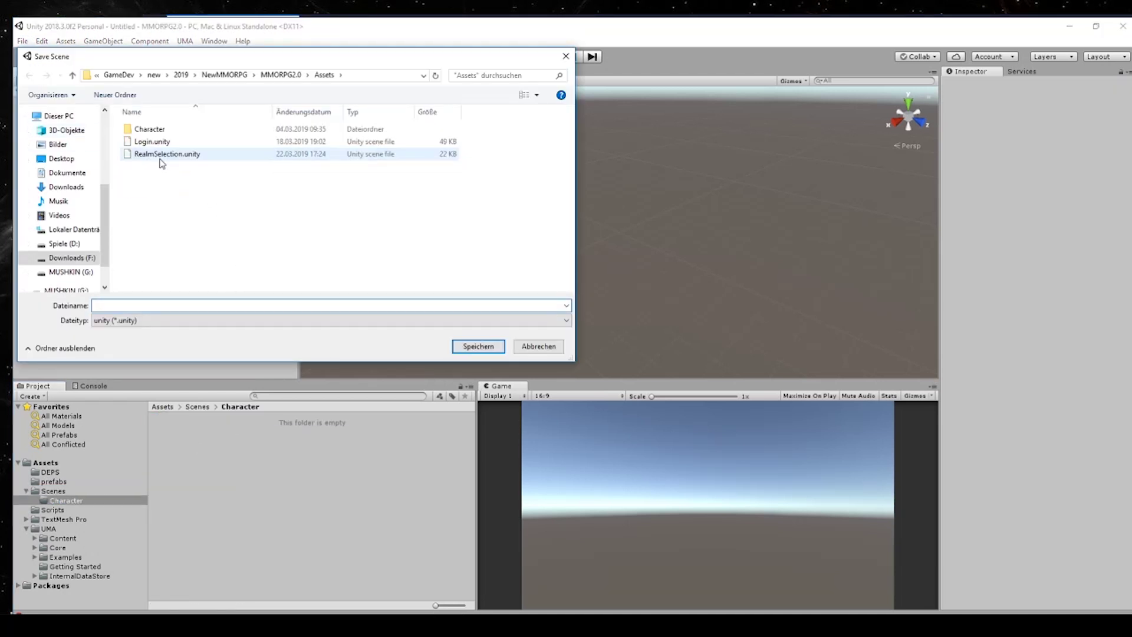
{"action": "double_click", "coordinate": [177, 130]}
{"action": "left_click", "coordinate": [162, 310]}
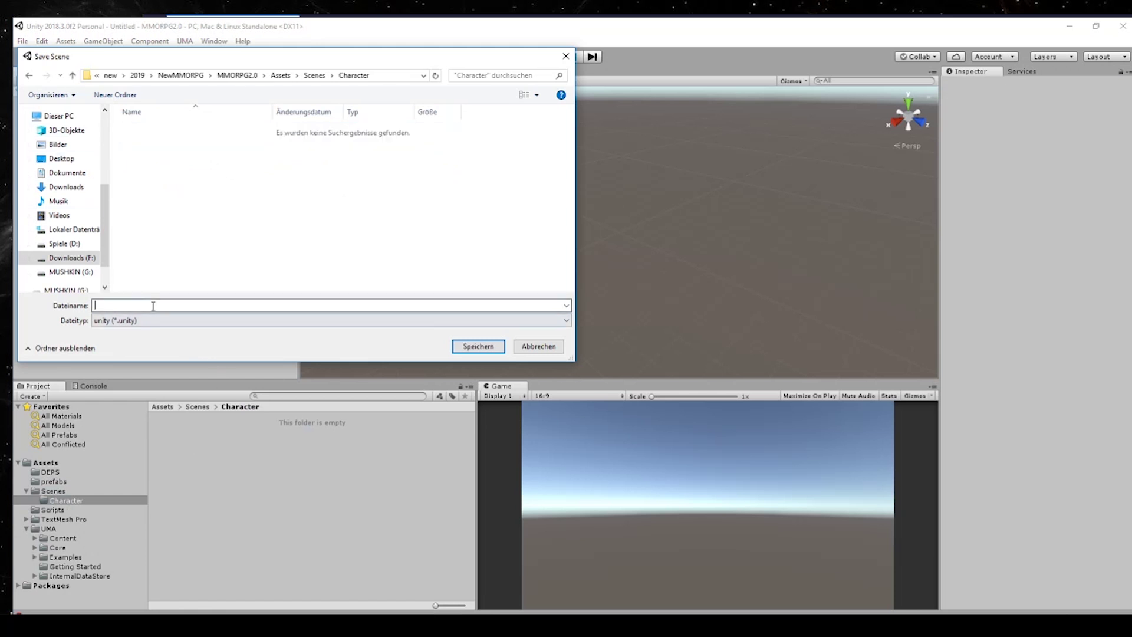
{"action": "type", "text": "CharCreat"}
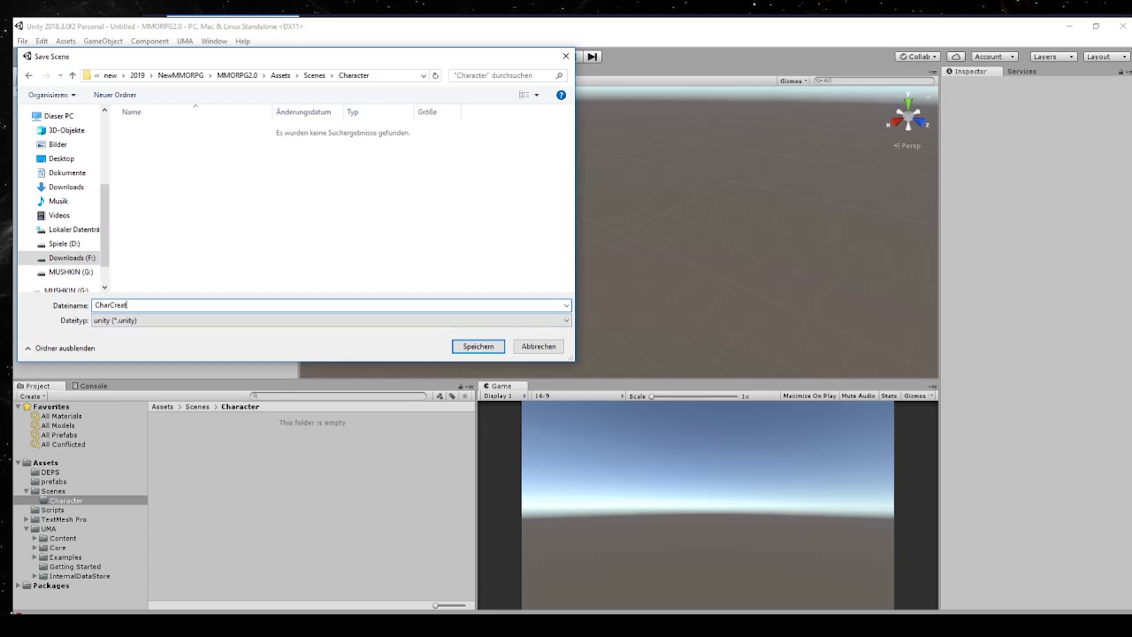
{"action": "type", "text": "ion"}
{"action": "key", "text": "Return"}
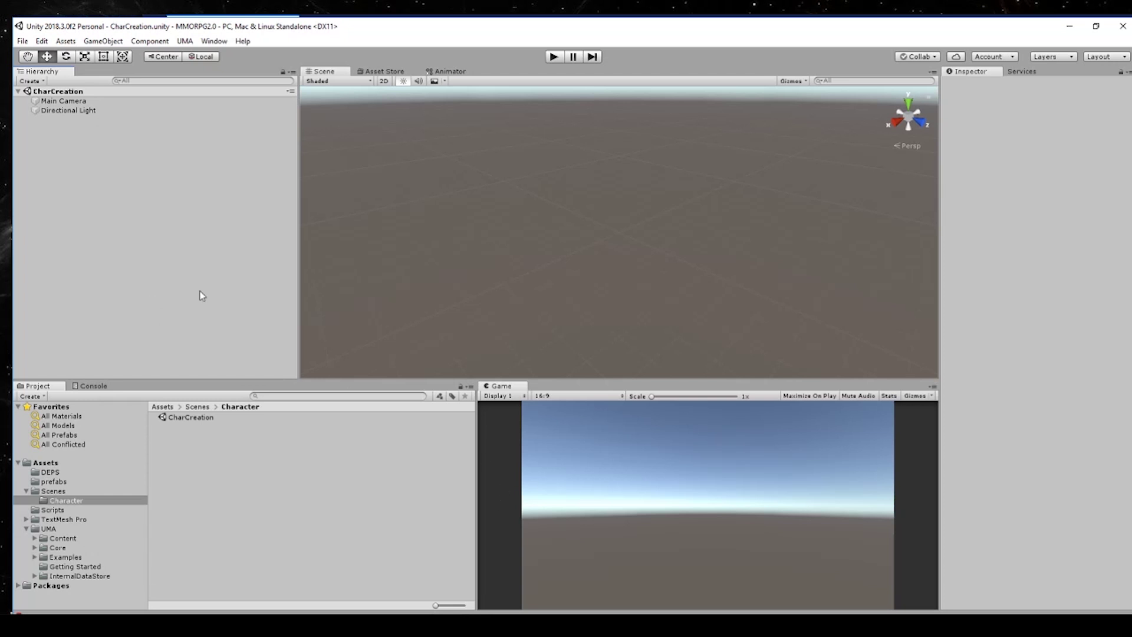
Add a 3D Object > Plane to the CharCreation scene
{"action": "right_click", "coordinate": [114, 143]}
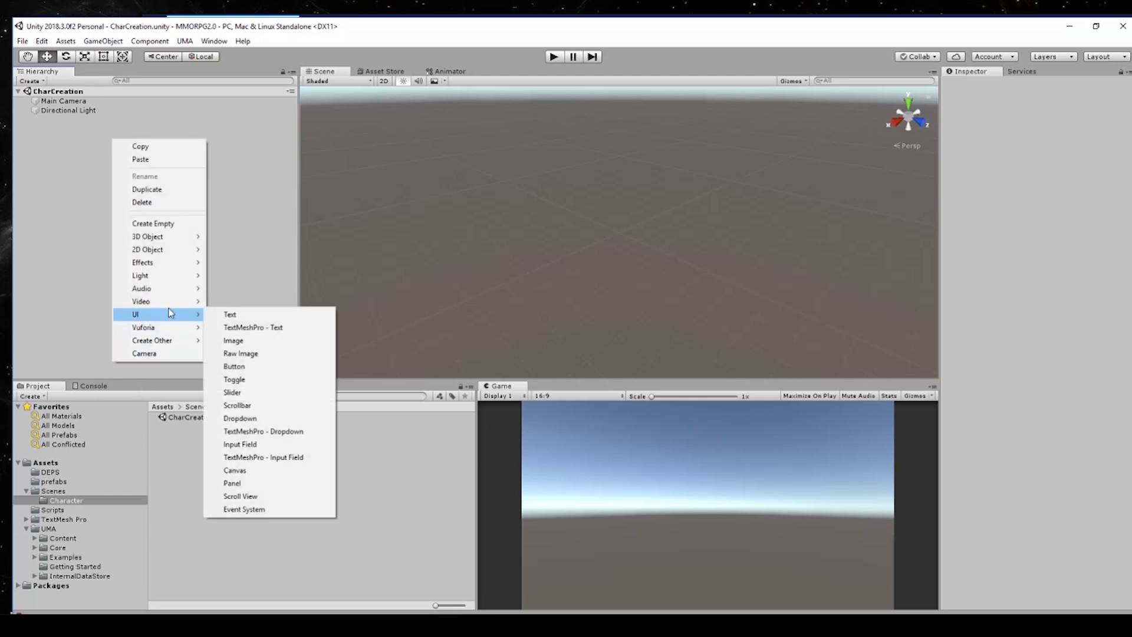
{"action": "mouse_move", "coordinate": [177, 236]}
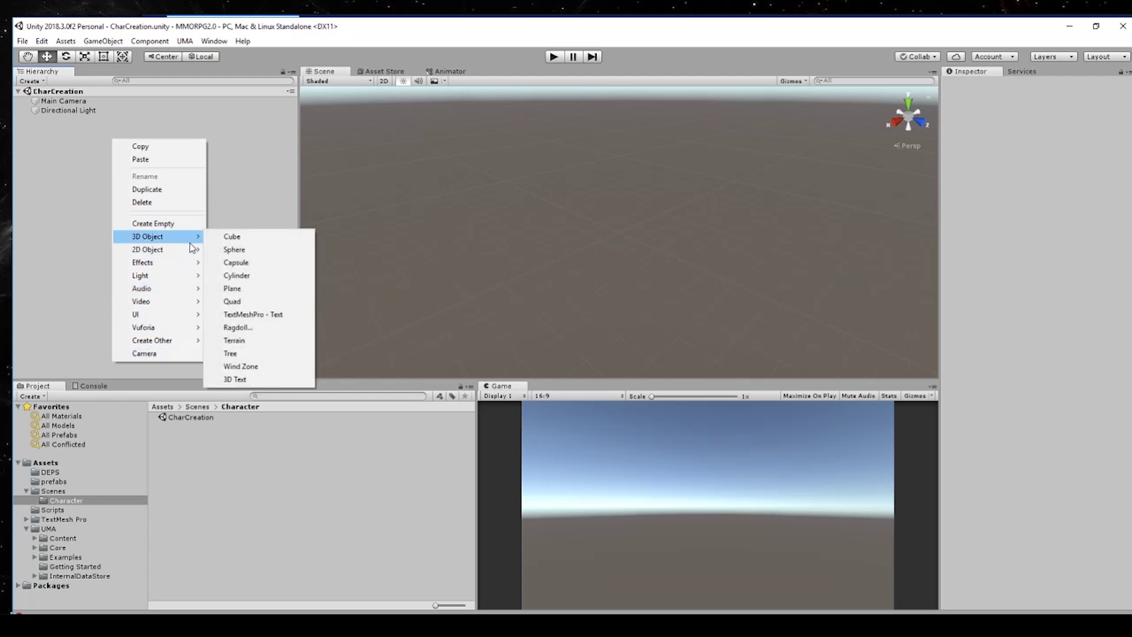
{"action": "left_click", "coordinate": [256, 290]}
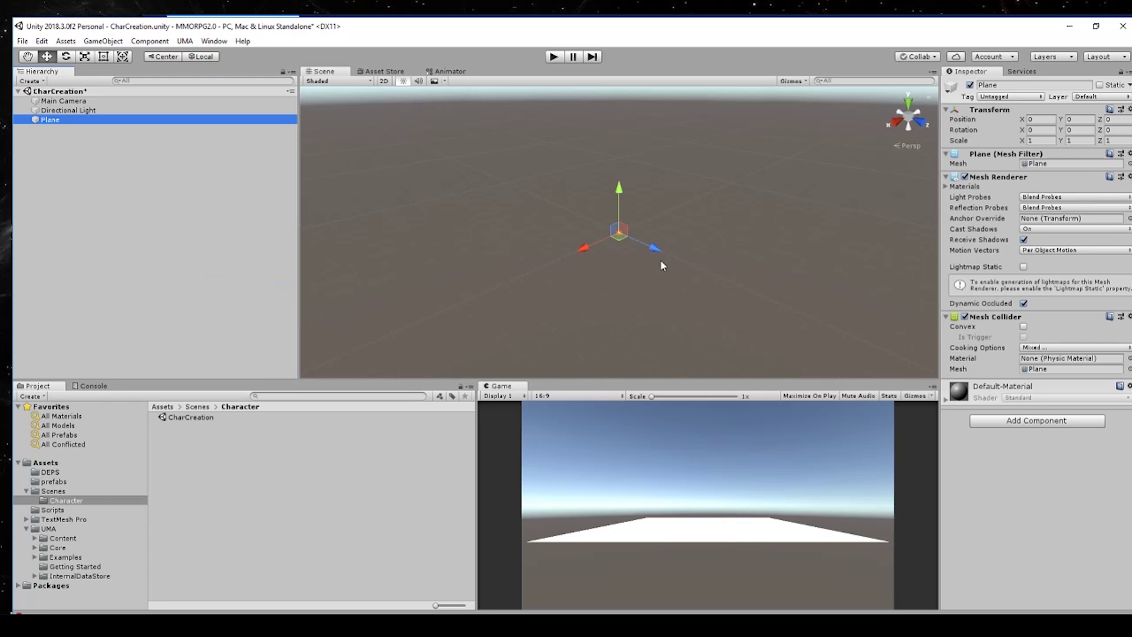
Move the Plane toward the camera to Z -3.5 and open the UMA asset folder
{"action": "left_click", "coordinate": [636, 245]}
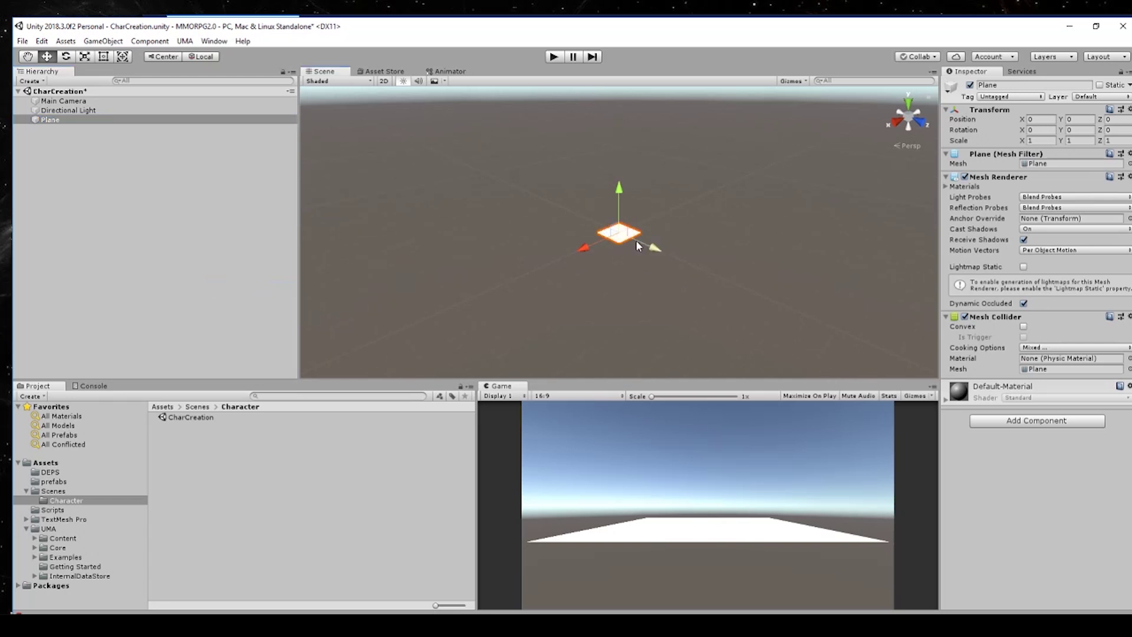
{"action": "scroll", "coordinate": [619, 242], "scroll_direction": "up", "scroll_amount": 6}
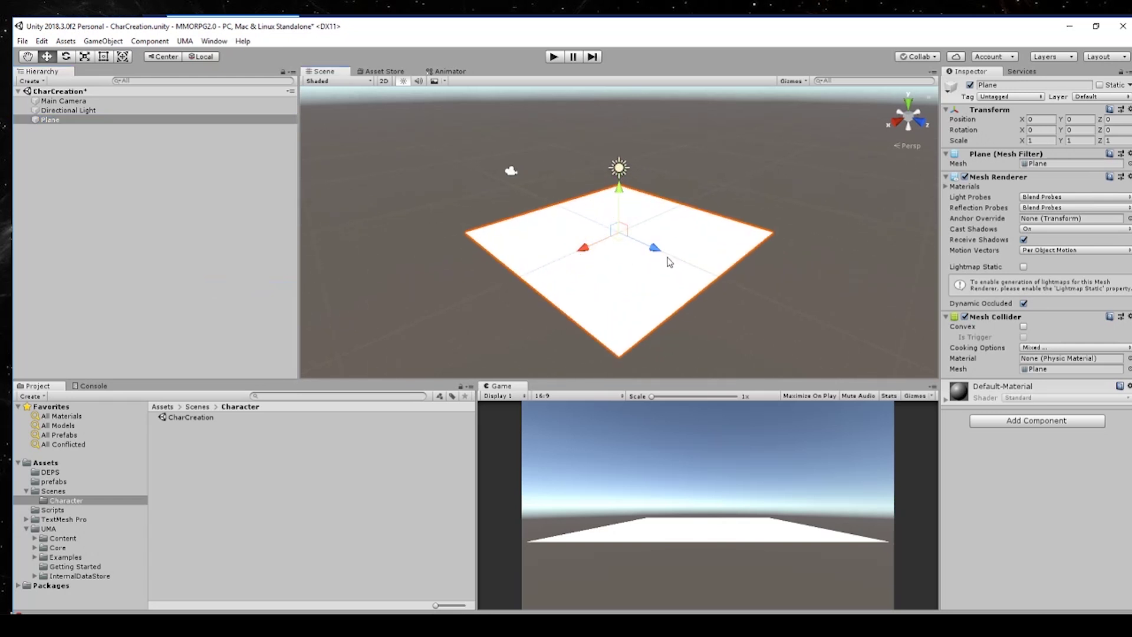
{"action": "left_click_drag", "start_coordinate": [653, 248], "coordinate": [603, 238]}
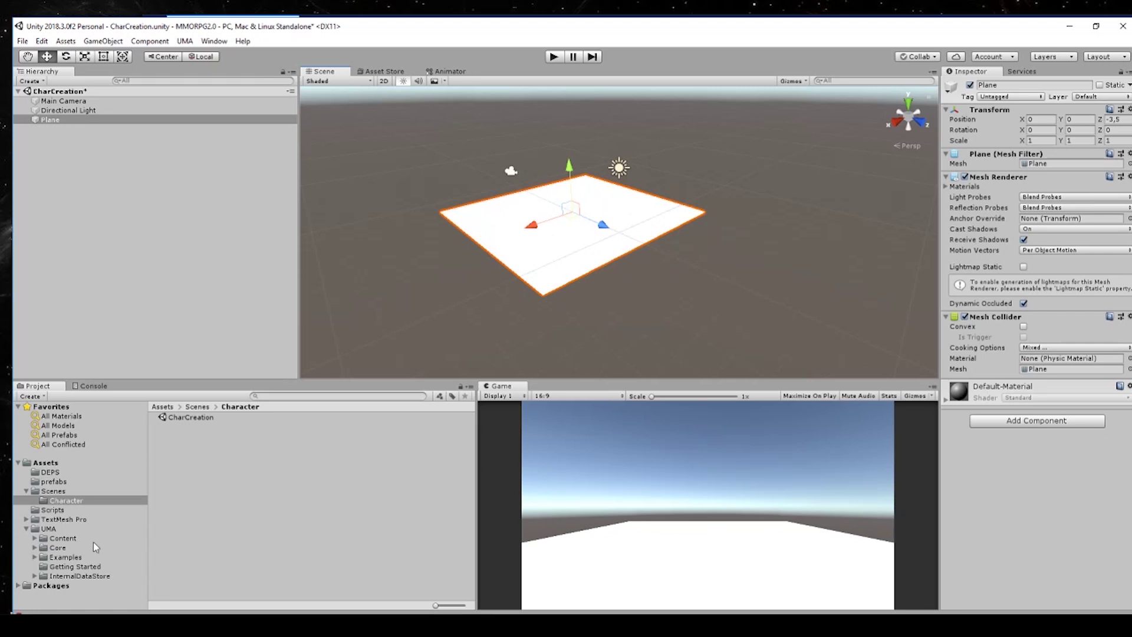
{"action": "left_click", "coordinate": [46, 529]}
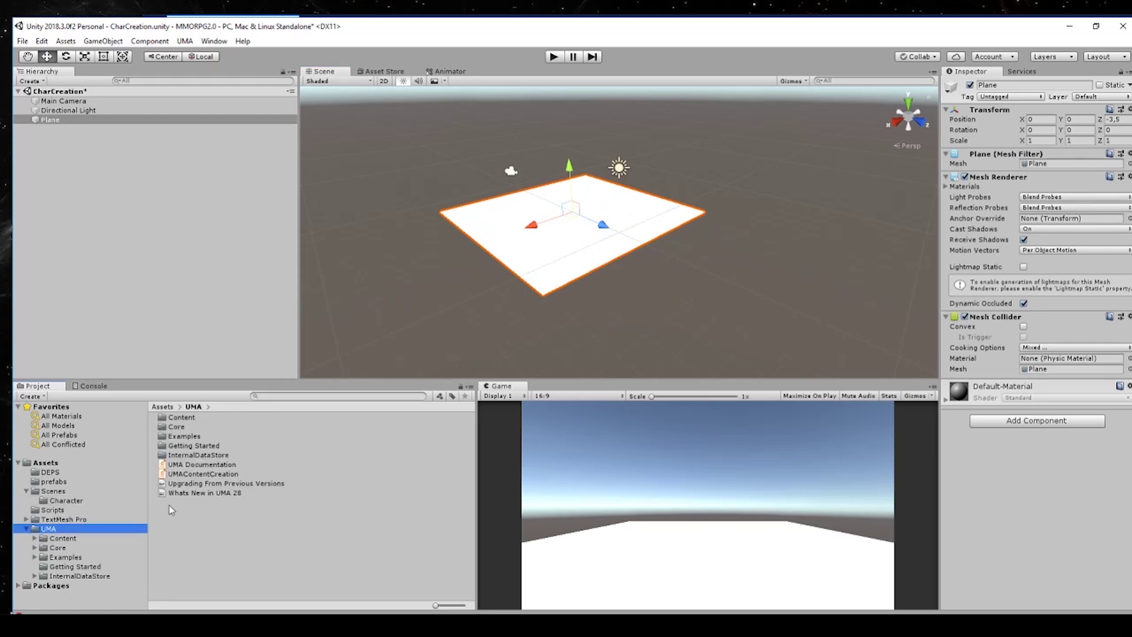
Drag the UMA_DCS prefab from Getting Started into the scene hierarchy
{"action": "double_click", "coordinate": [195, 446]}
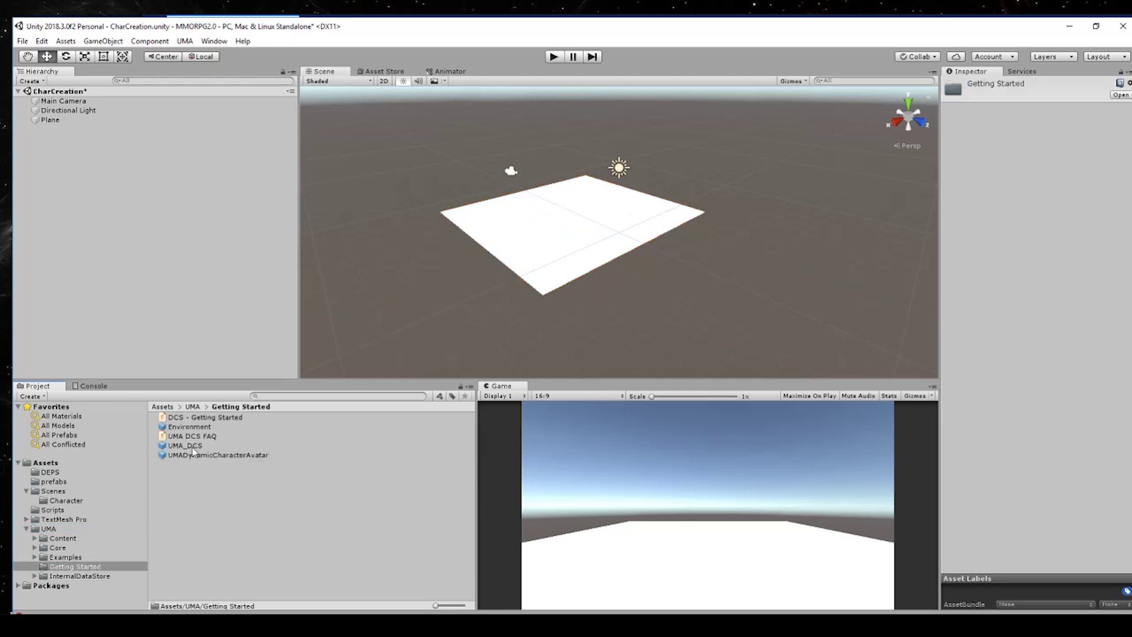
{"action": "left_click", "coordinate": [193, 448]}
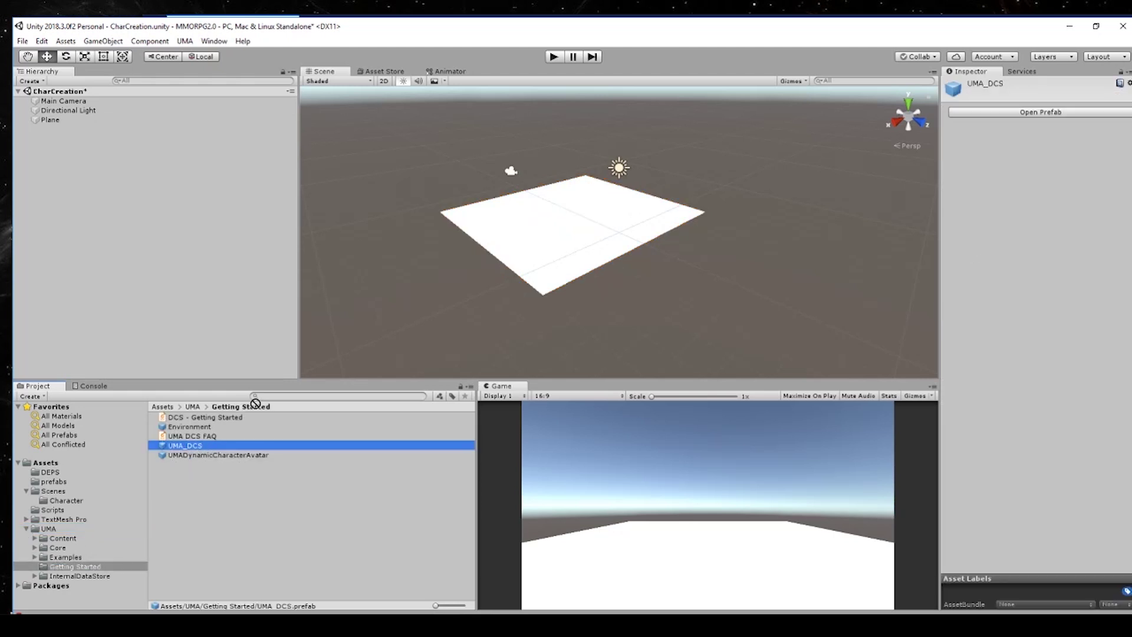
{"action": "left_click_drag", "start_coordinate": [198, 453], "coordinate": [83, 161]}
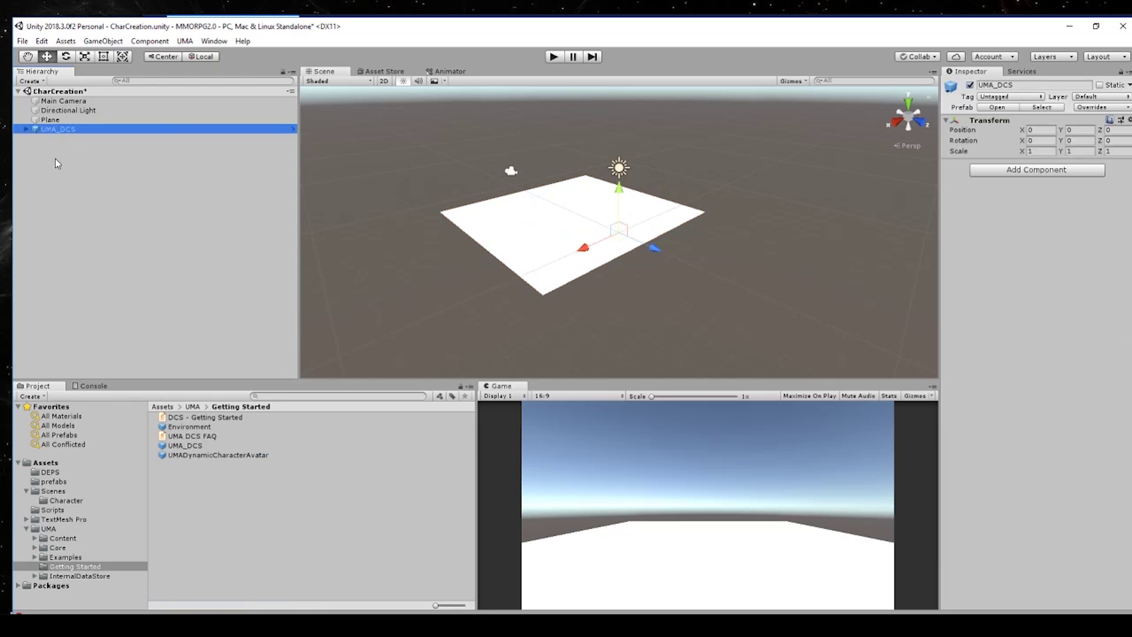
Inspect UMA_DCS's libraries, UMAContext, DynamicAssetLoader, mesh combiner and UMAGenerator, then collapse the group
{"action": "left_click", "coordinate": [26, 130]}
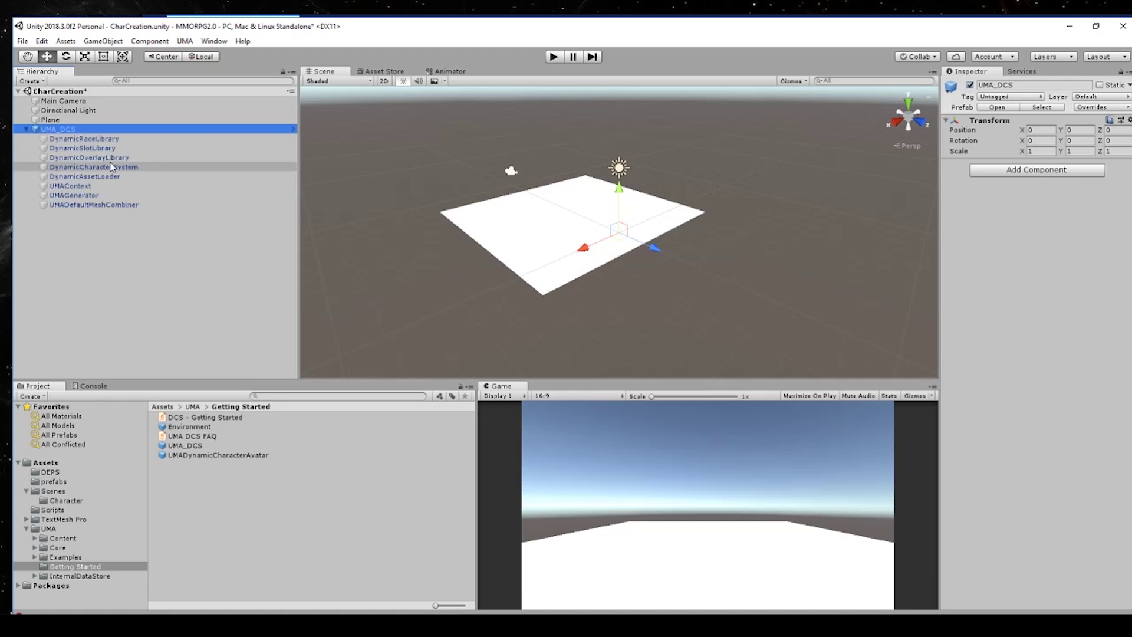
{"action": "left_click", "coordinate": [115, 142]}
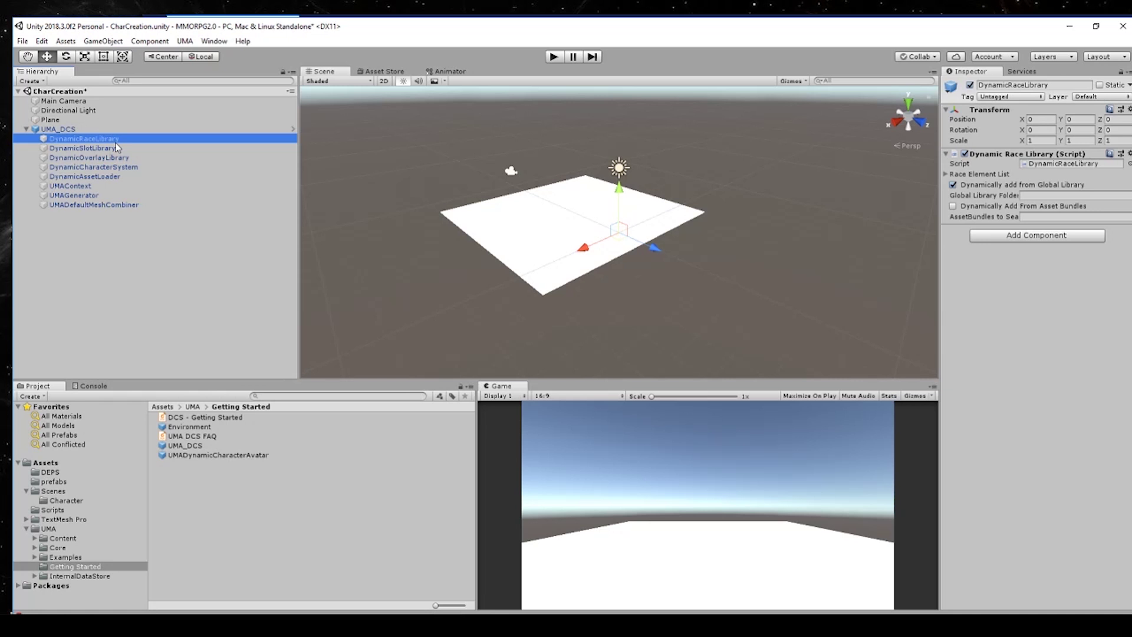
{"action": "left_click", "coordinate": [102, 149]}
{"action": "left_click", "coordinate": [104, 159]}
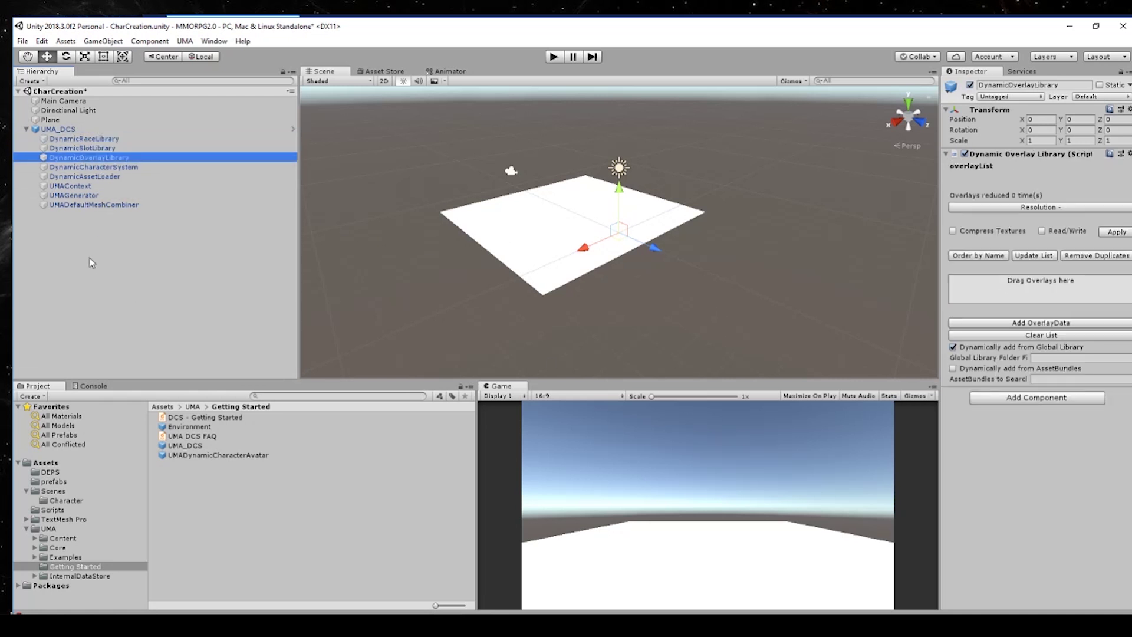
{"action": "left_click", "coordinate": [89, 196]}
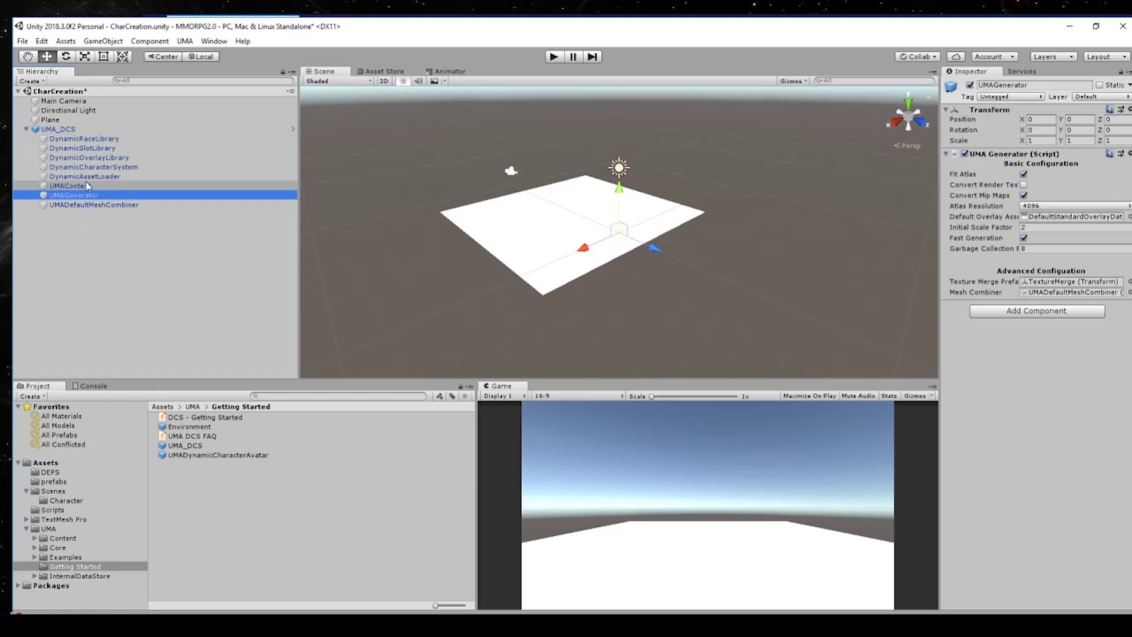
{"action": "left_click", "coordinate": [87, 186]}
{"action": "left_click", "coordinate": [88, 177]}
{"action": "left_click", "coordinate": [93, 205]}
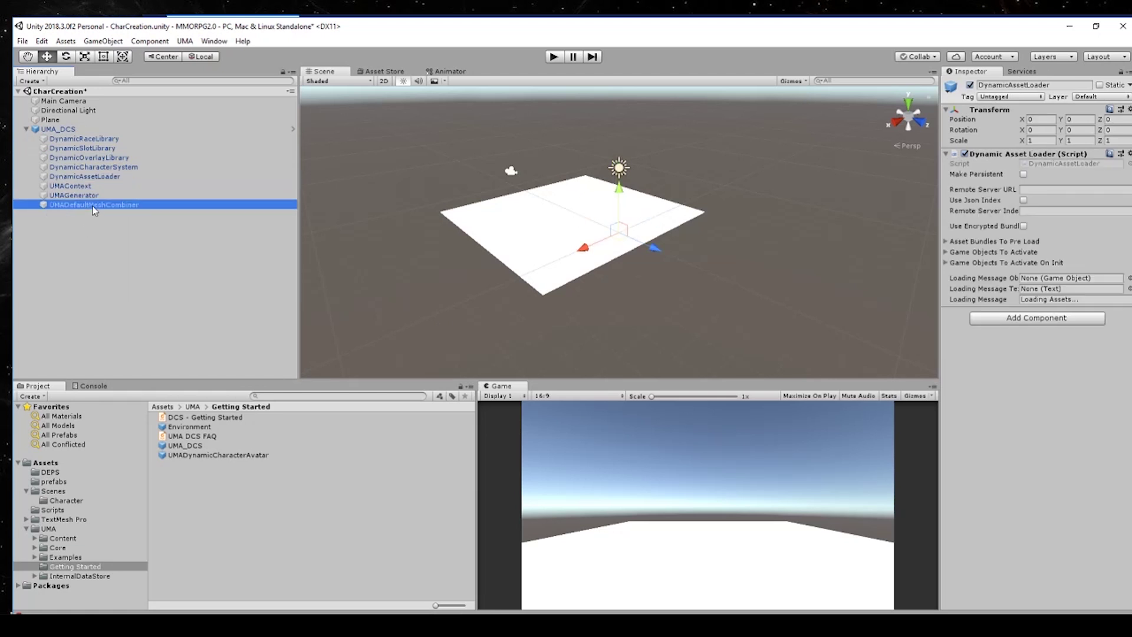
{"action": "left_click", "coordinate": [84, 195]}
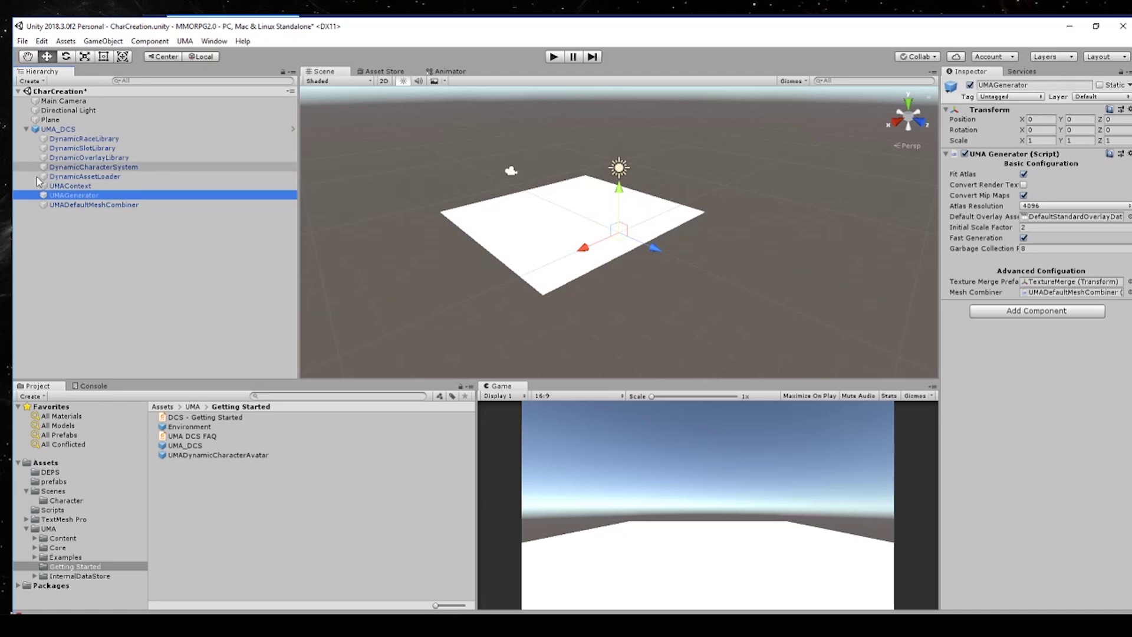
{"action": "left_click", "coordinate": [26, 129]}
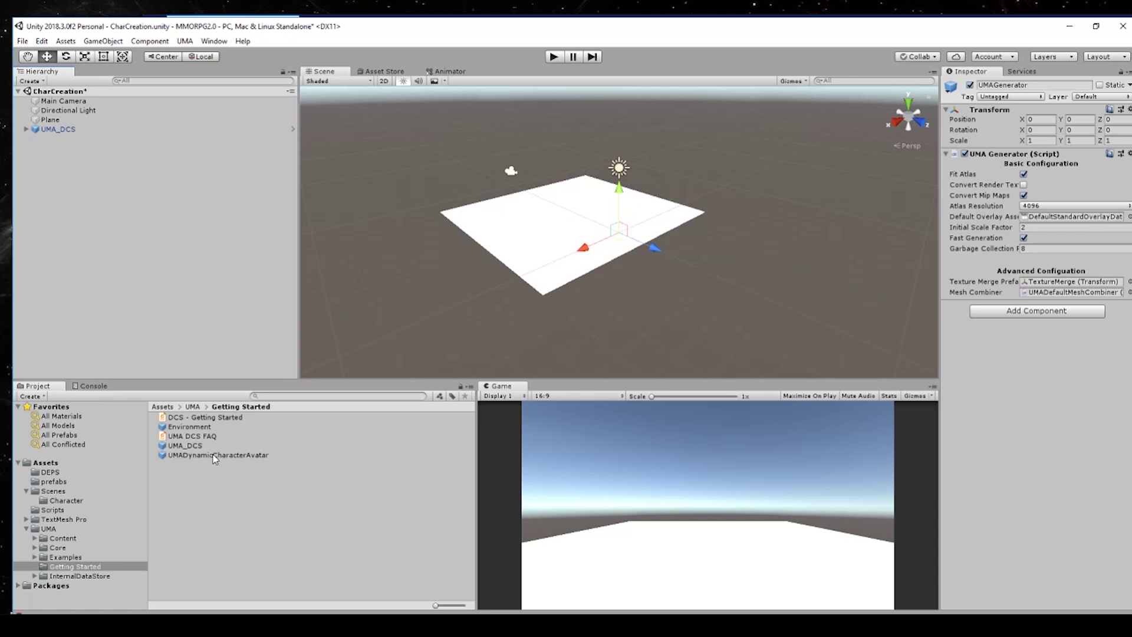
Place UMADynamicCharacterAvatar on the plane and move it back along Z to -5.47
{"action": "left_click_drag", "start_coordinate": [215, 455], "coordinate": [429, 311]}
{"action": "left_click_drag", "start_coordinate": [460, 227], "coordinate": [98, 177]}
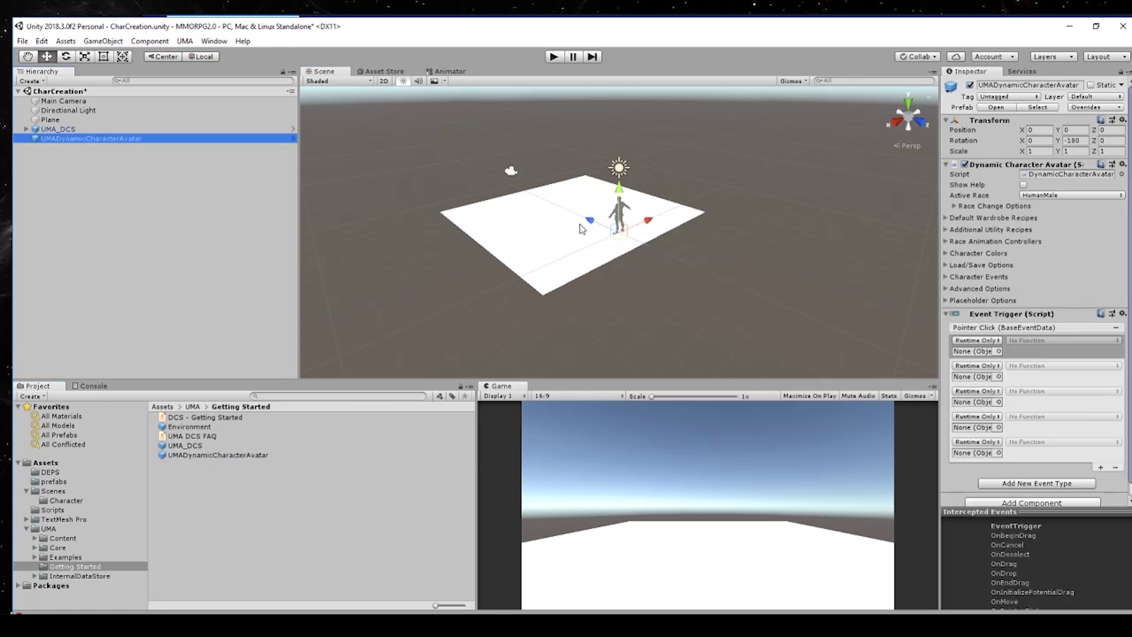
{"action": "left_click_drag", "start_coordinate": [589, 221], "coordinate": [512, 187]}
{"action": "left_click_drag", "start_coordinate": [512, 186], "coordinate": [511, 185]}
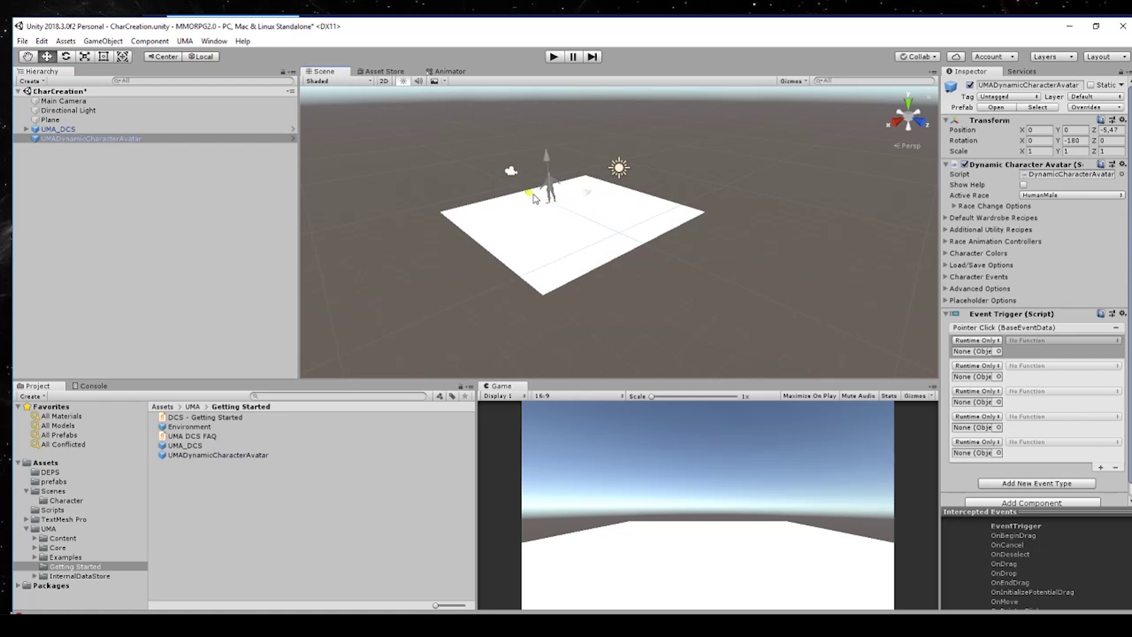
Deselect the avatar, save the CharCreation scene, and try entering play mode
{"action": "left_click", "coordinate": [160, 270]}
{"action": "key", "text": "ctrl+s"}
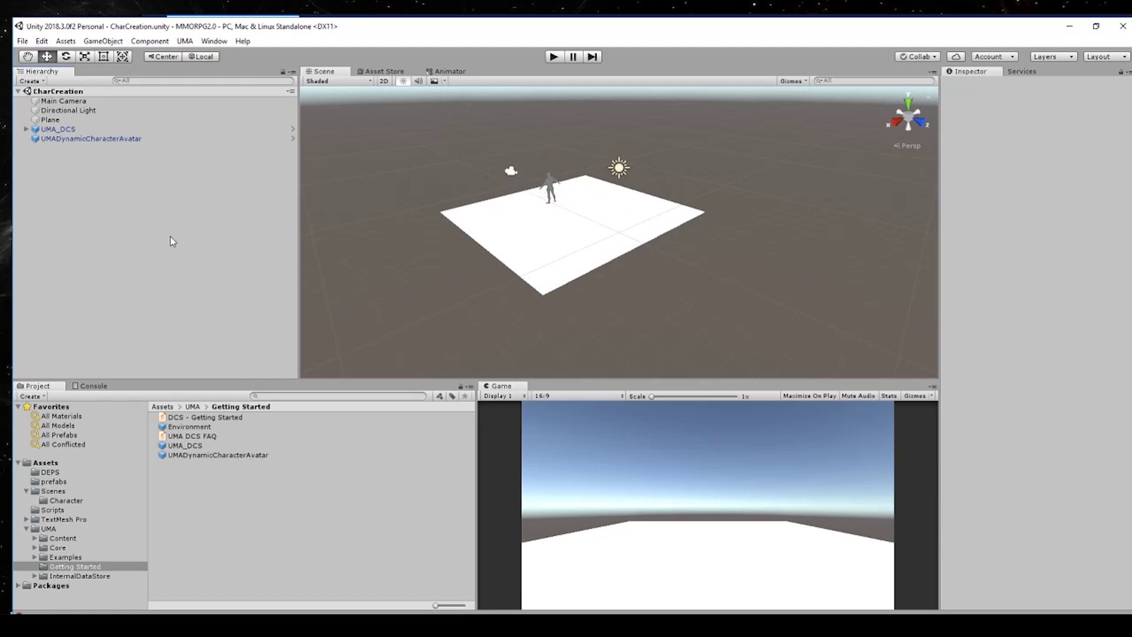
{"action": "left_click", "coordinate": [552, 57]}
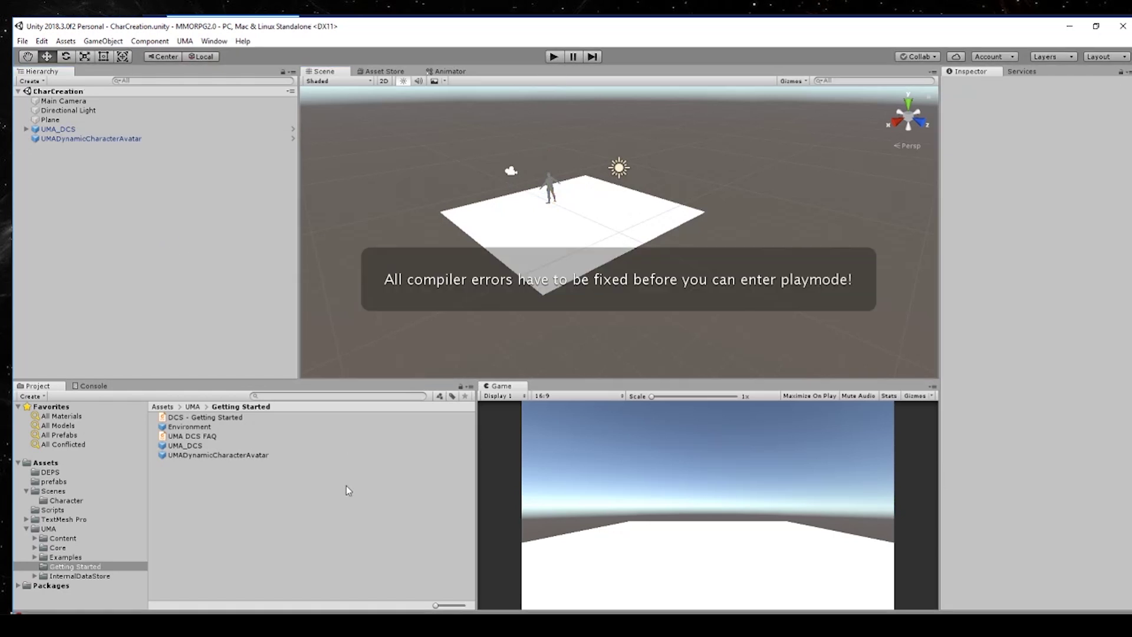
Open the Console, read a plugin error, and clear old messages down to compile errors
{"action": "left_click", "coordinate": [93, 386]}
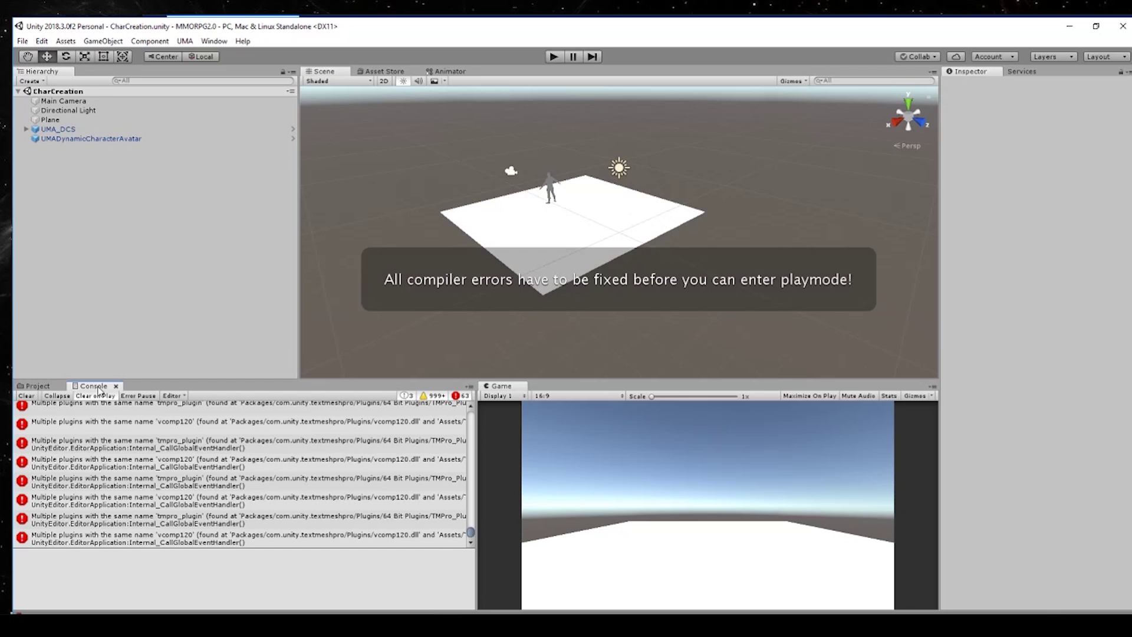
{"action": "left_click", "coordinate": [260, 447]}
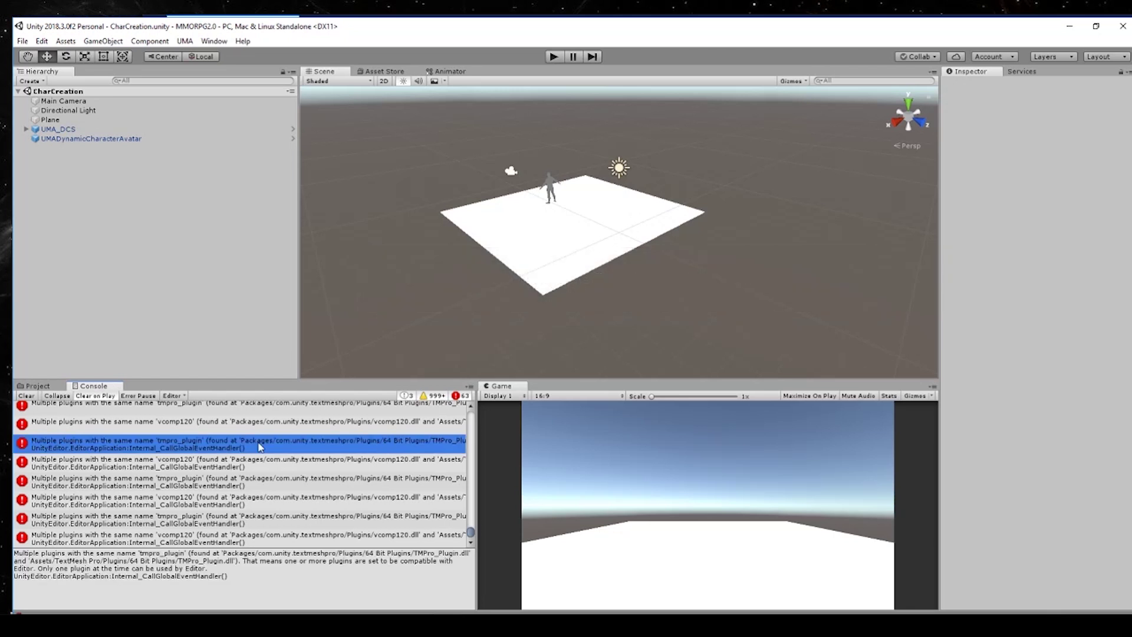
{"action": "left_click", "coordinate": [26, 395]}
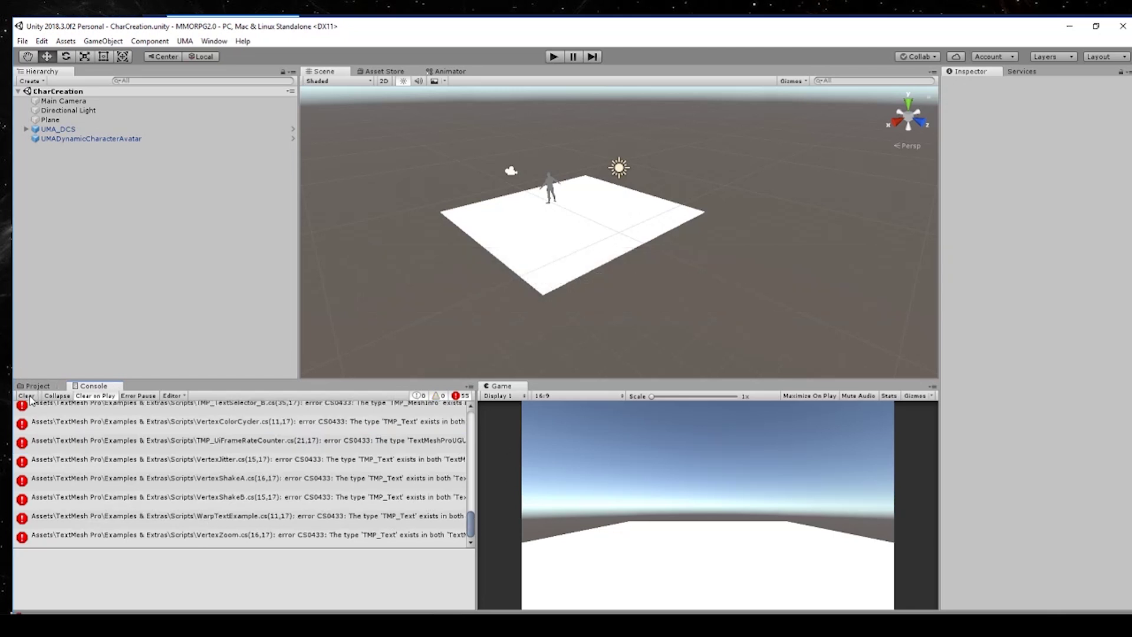
Read the full WarpTextExample CS0433 'TMP_Text' error in the widened Console, then return to Project
{"action": "left_click", "coordinate": [397, 521]}
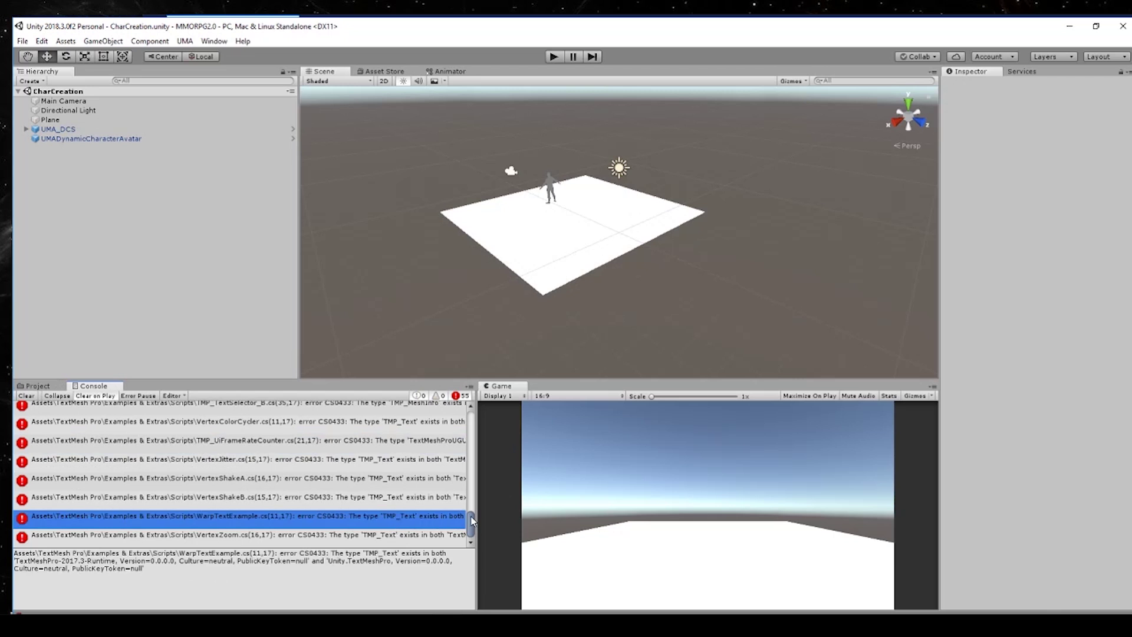
{"action": "left_click_drag", "start_coordinate": [476, 519], "coordinate": [370, 508]}
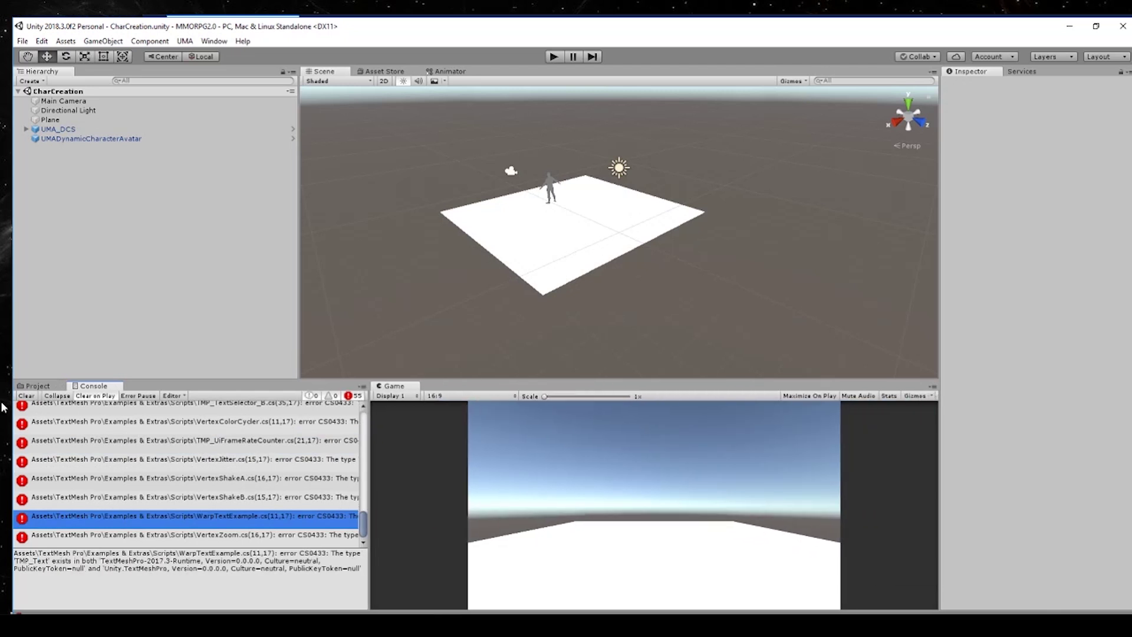
{"action": "left_click", "coordinate": [38, 387]}
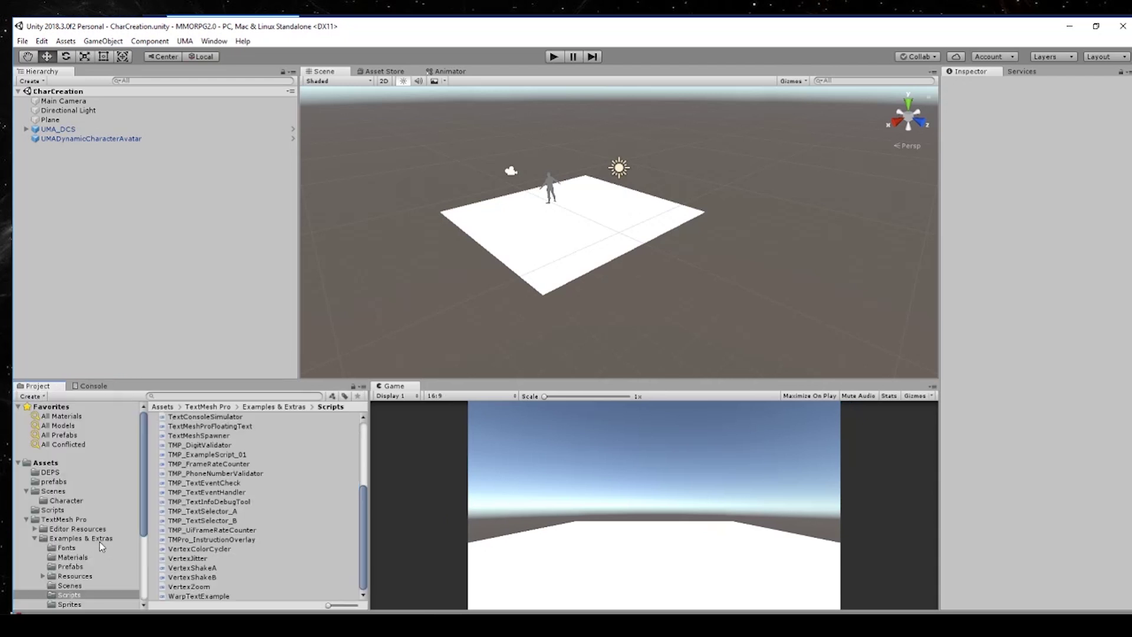
Find the duplicate TextMesh Pro copies: the Assets folder and the Packages package
{"action": "left_click", "coordinate": [25, 519]}
{"action": "left_click", "coordinate": [26, 518]}
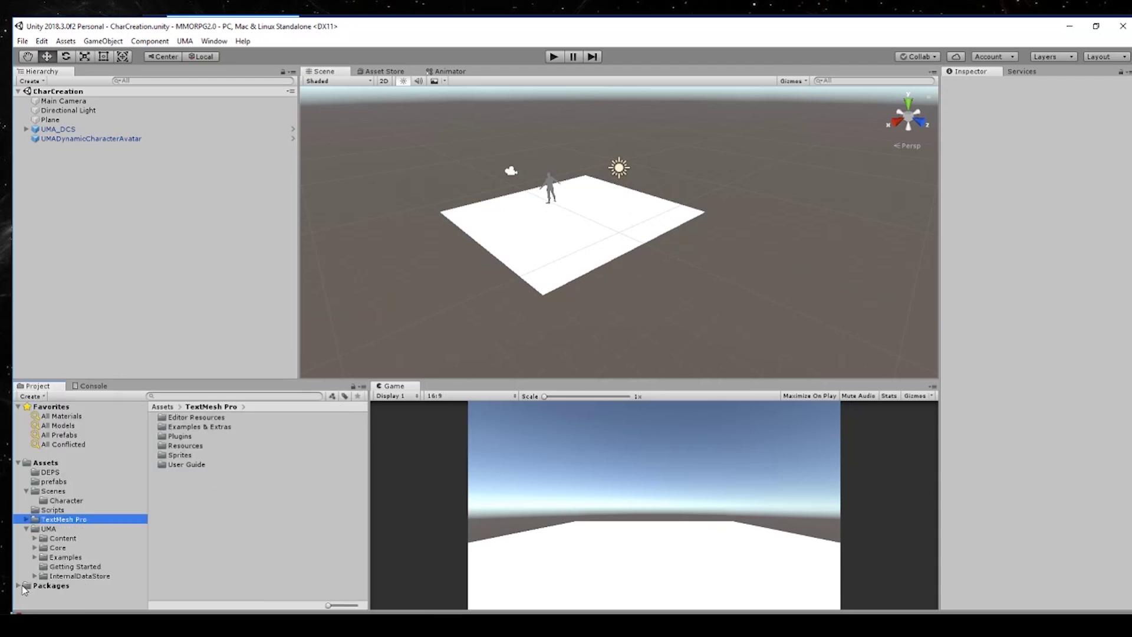
{"action": "left_click", "coordinate": [51, 586]}
{"action": "left_click", "coordinate": [18, 586]}
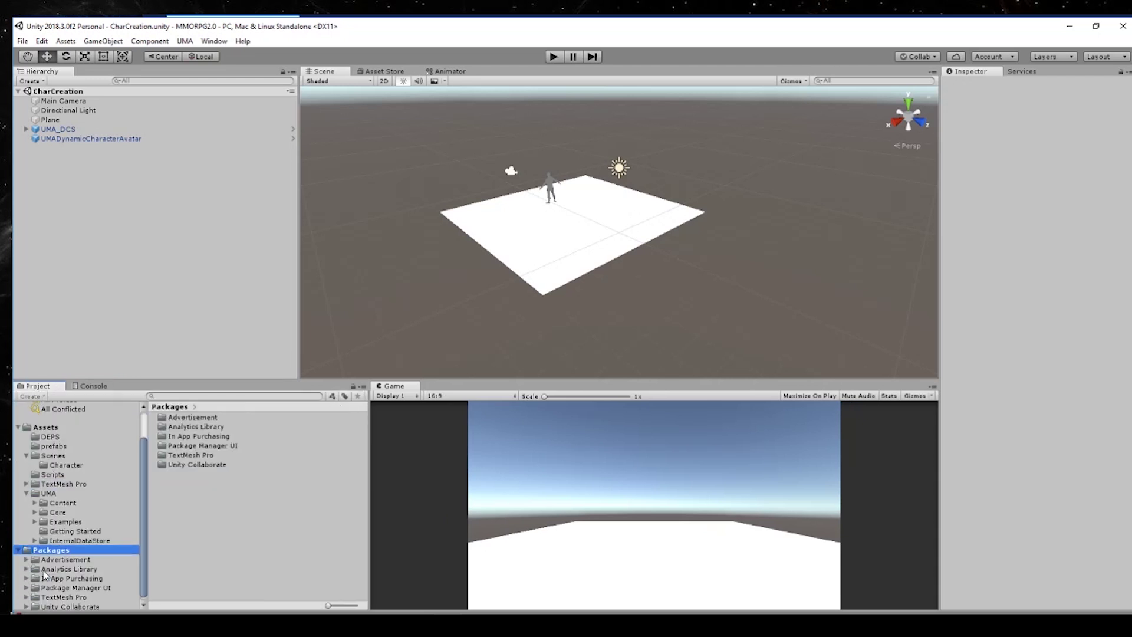
{"action": "left_click", "coordinate": [64, 595]}
{"action": "right_click", "coordinate": [64, 597]}
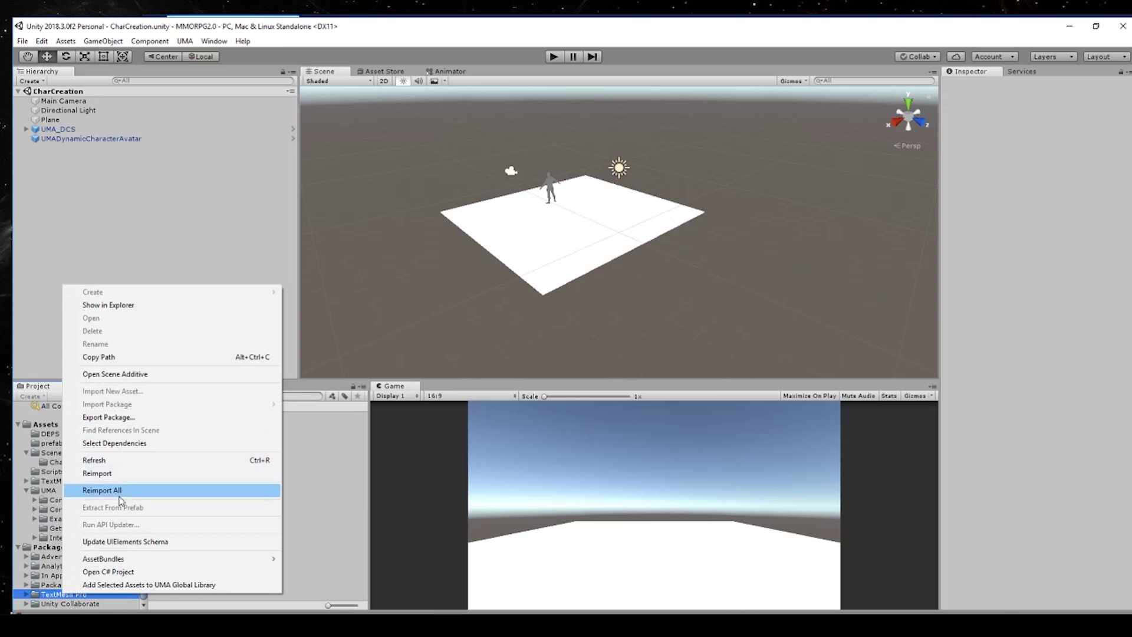
Inspect the YukiNet plugin's import settings in Assets, then return to the Console errors
{"action": "left_click", "coordinate": [42, 426]}
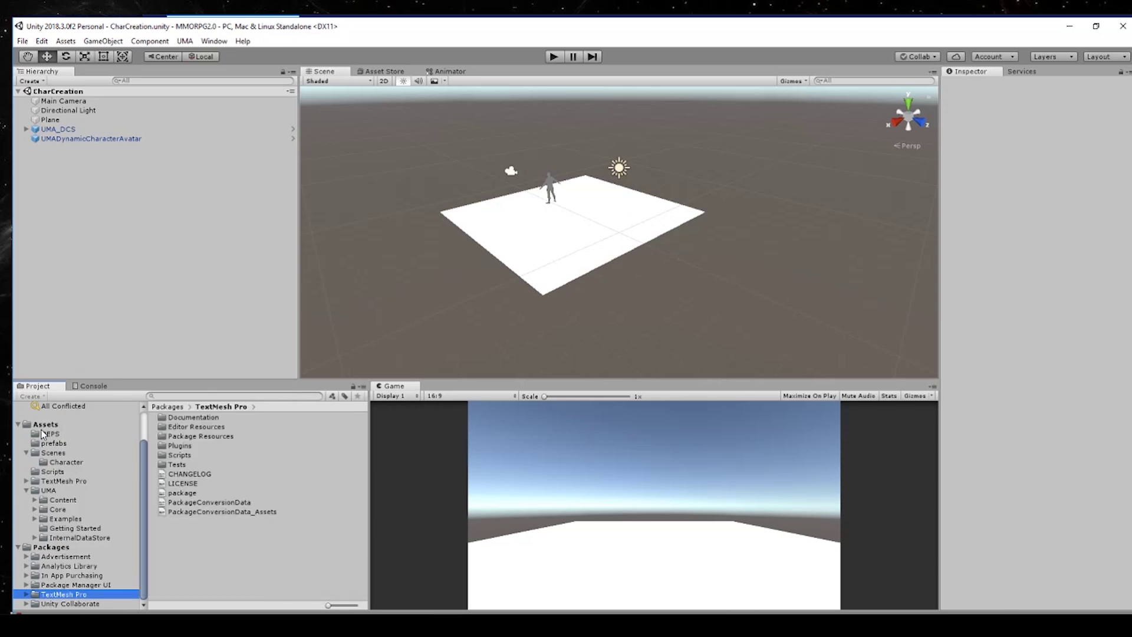
{"action": "scroll", "coordinate": [77, 507], "scroll_direction": "up", "scroll_amount": 2}
{"action": "left_click", "coordinate": [247, 483]}
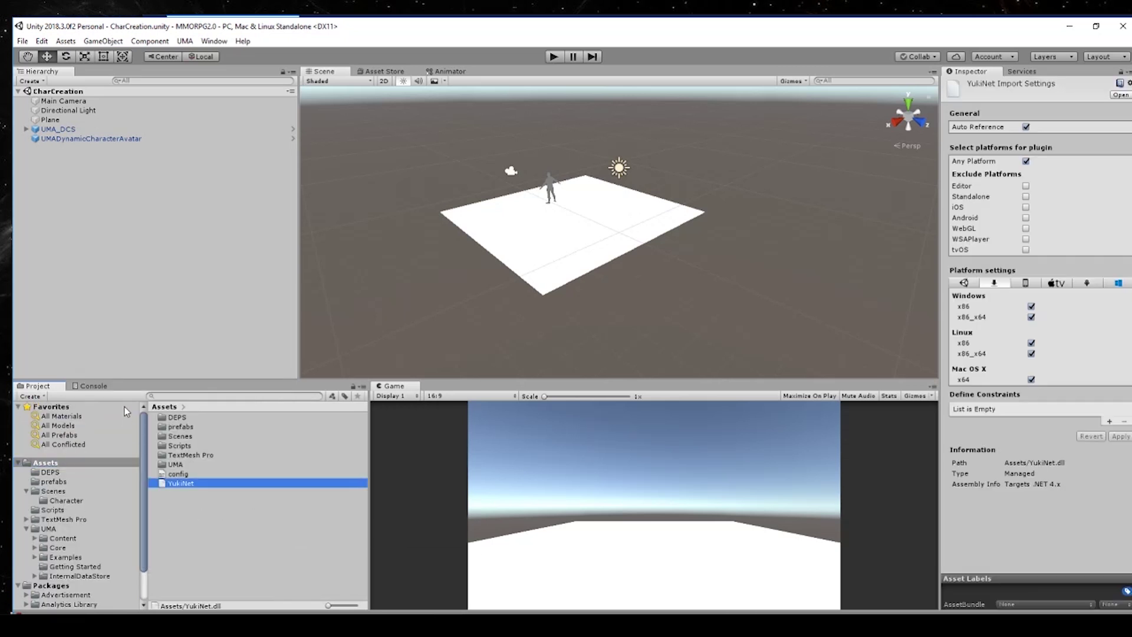
{"action": "left_click", "coordinate": [93, 387]}
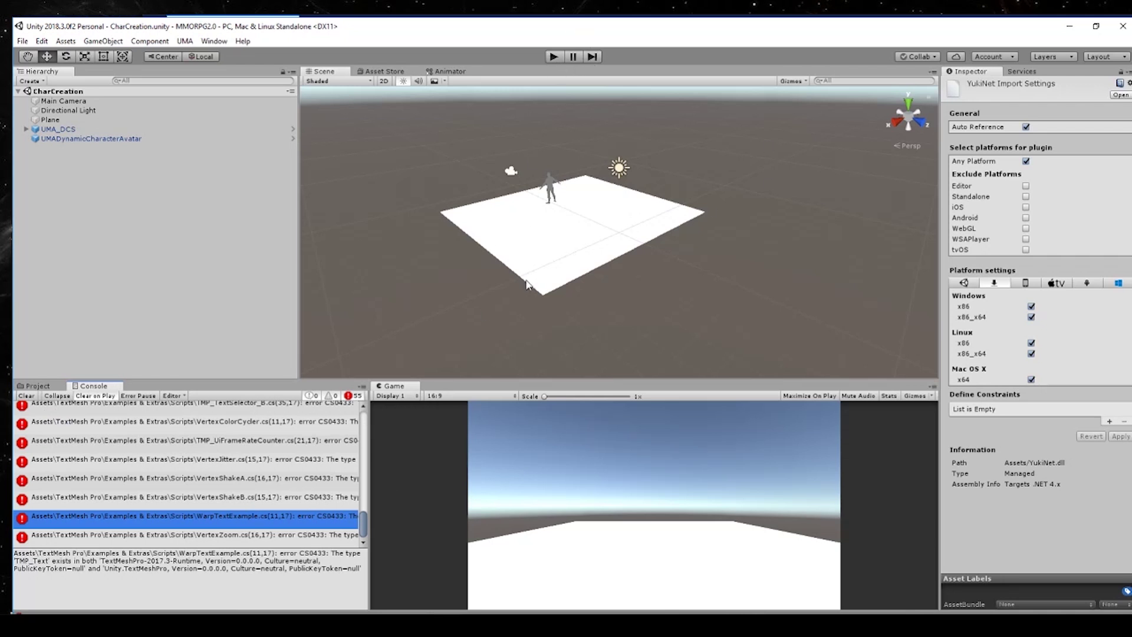
Widen the Console and ping the TMP_UiFrameRateCounter error's script in the project
{"action": "left_click_drag", "start_coordinate": [370, 462], "coordinate": [621, 462]}
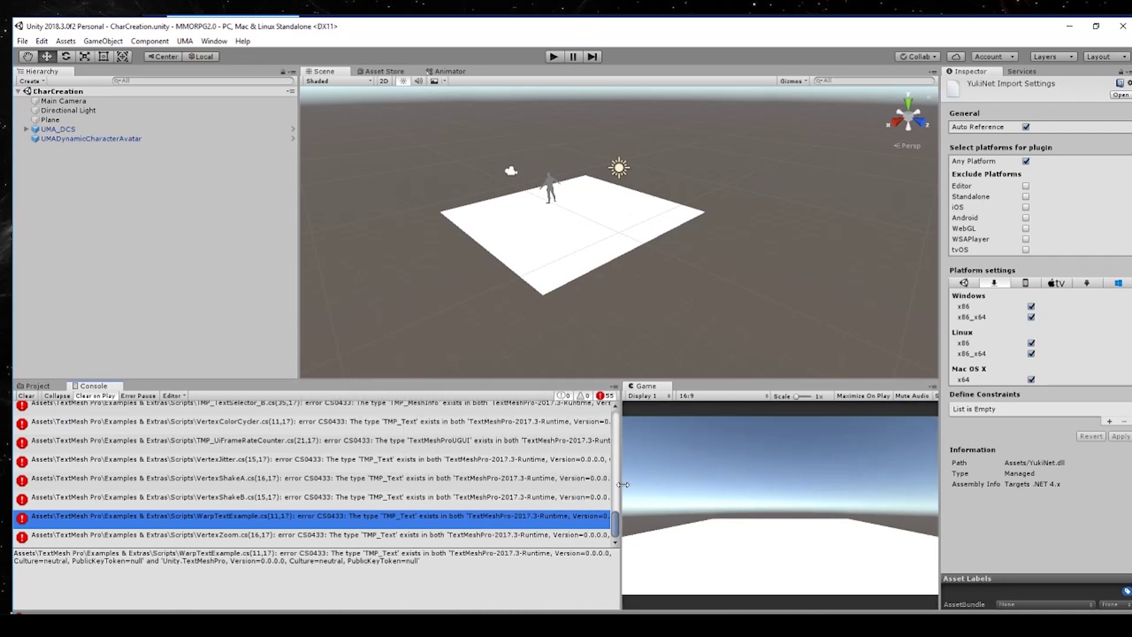
{"action": "left_click", "coordinate": [413, 442]}
{"action": "scroll", "coordinate": [428, 497], "scroll_direction": "up", "scroll_amount": 2}
{"action": "scroll", "coordinate": [428, 500], "scroll_direction": "up", "scroll_amount": 3}
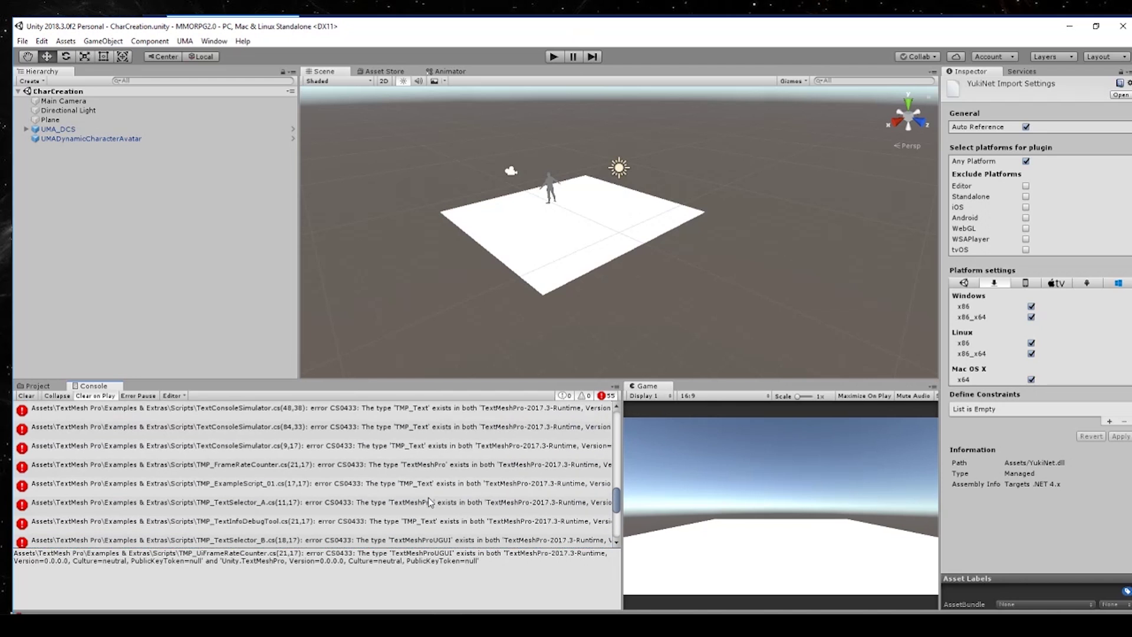
{"action": "left_click", "coordinate": [37, 386]}
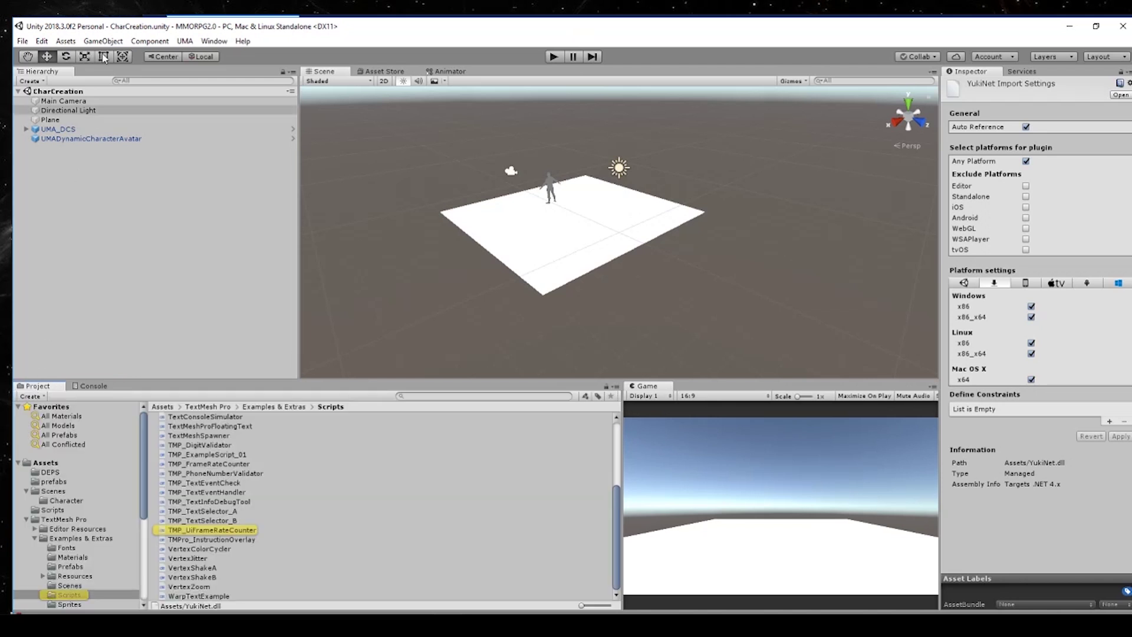
Run Assets > Reimport All and confirm the reimport
{"action": "left_click", "coordinate": [30, 56]}
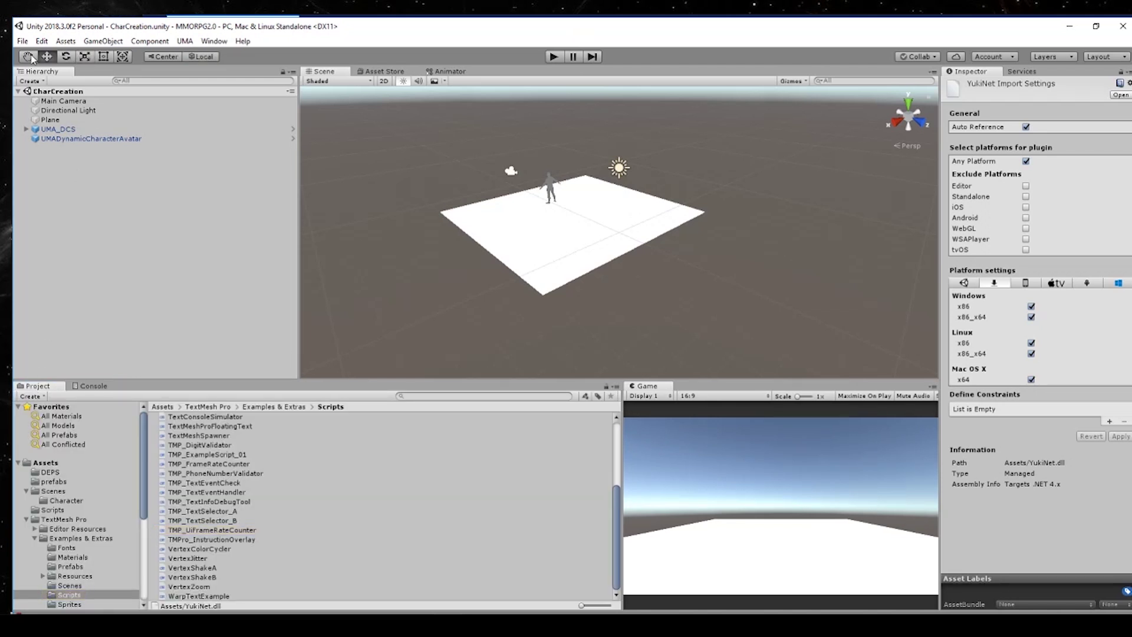
{"action": "left_click", "coordinate": [41, 41]}
{"action": "mouse_move", "coordinate": [61, 45]}
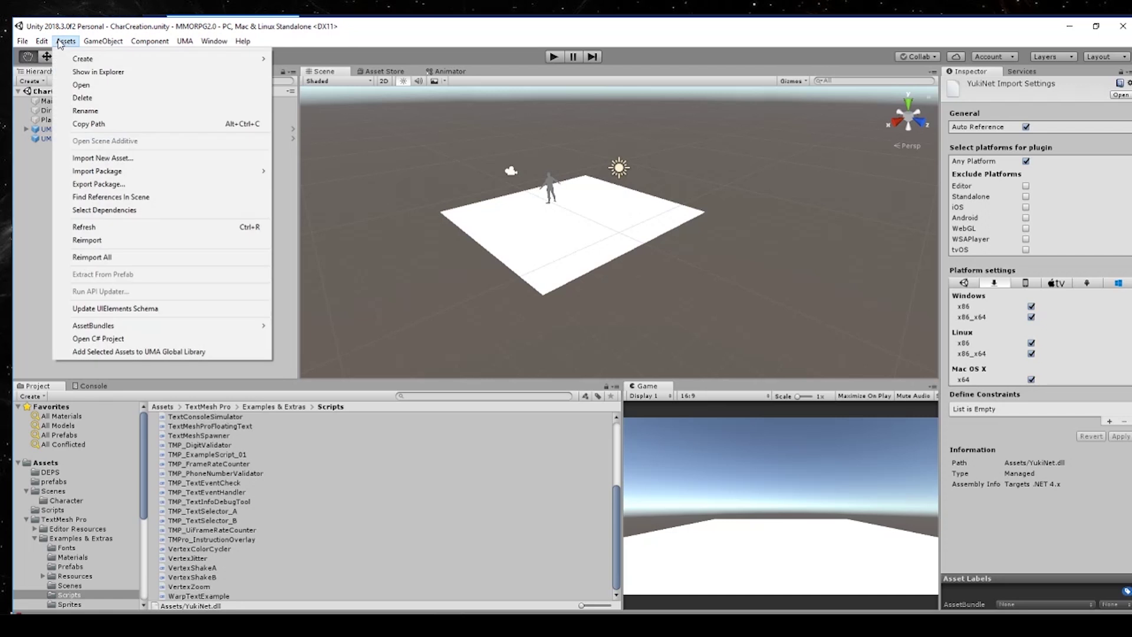
{"action": "left_click", "coordinate": [164, 257]}
{"action": "left_click", "coordinate": [617, 361]}
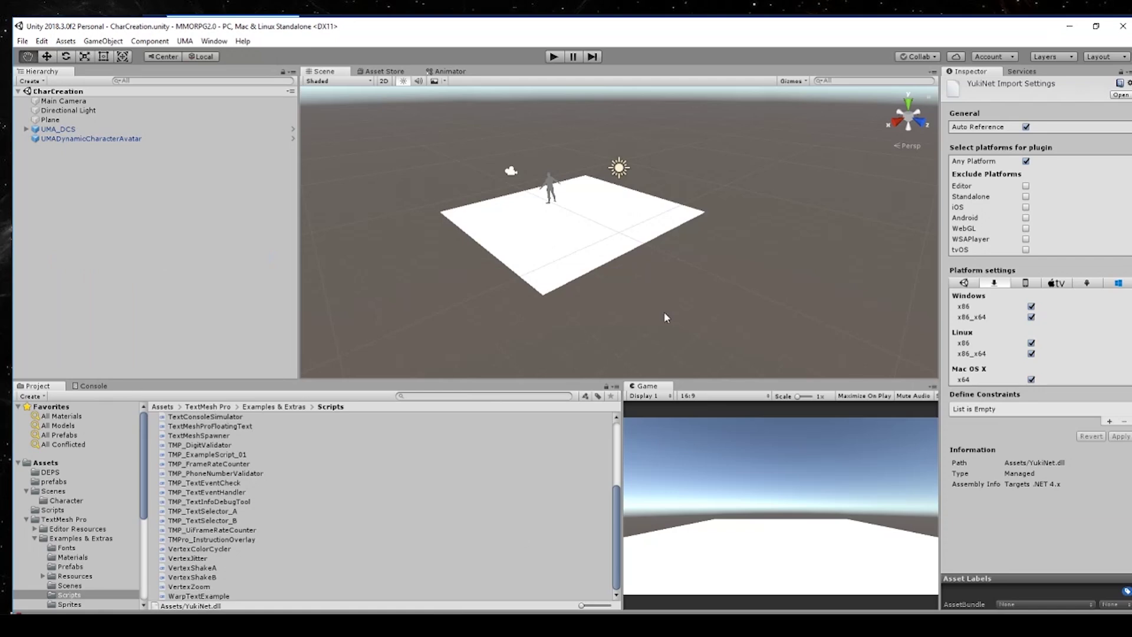